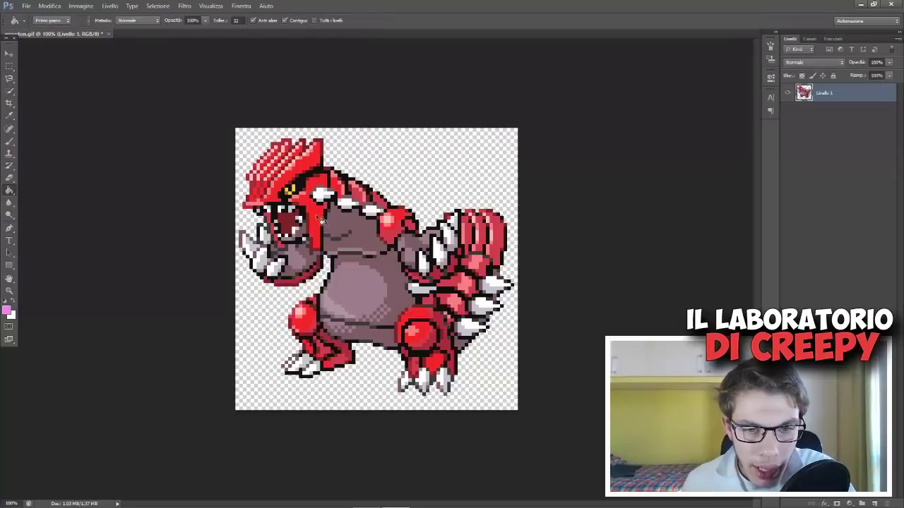
Step: Fill the red crest above the eye pink and zoom in on the shoulder
click(310, 172)
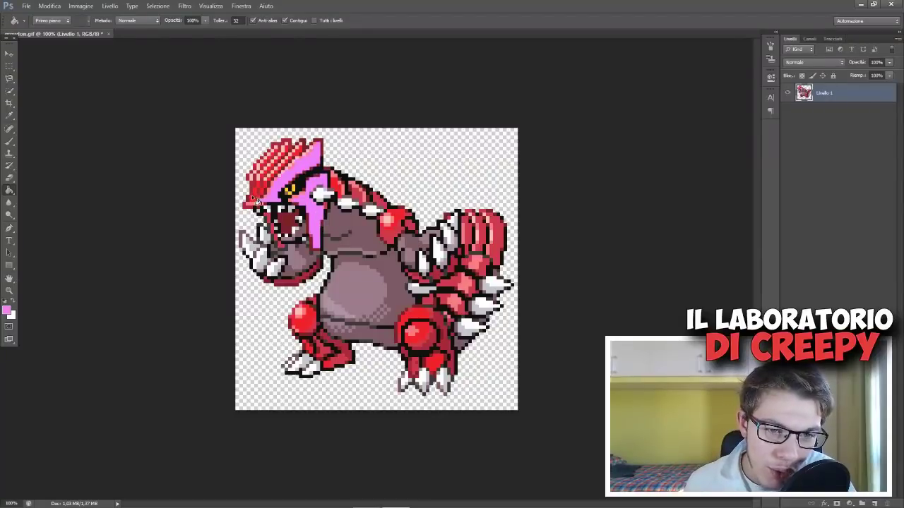
key(z)
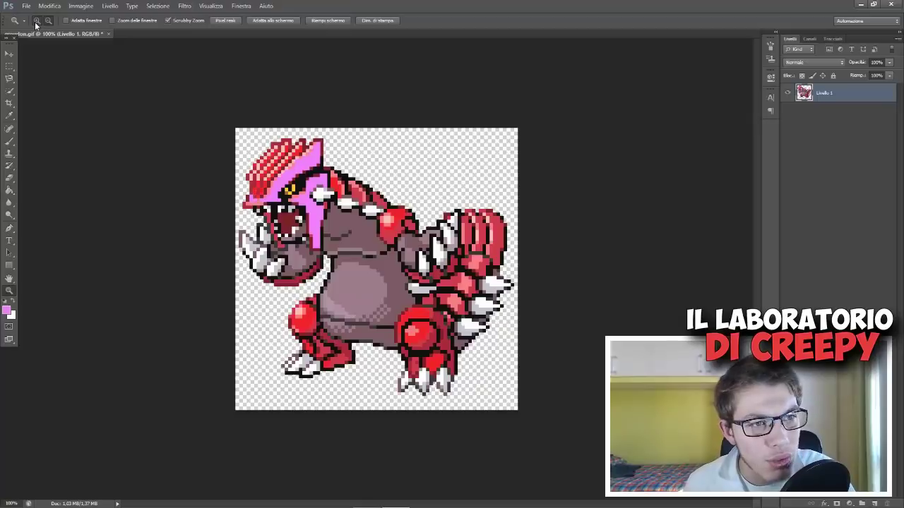
click(346, 241)
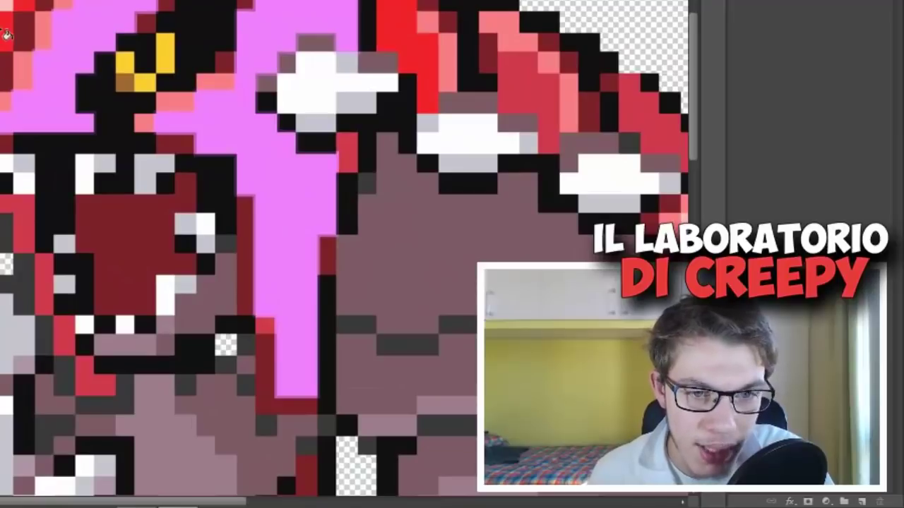
scroll(359, 117, up, 4)
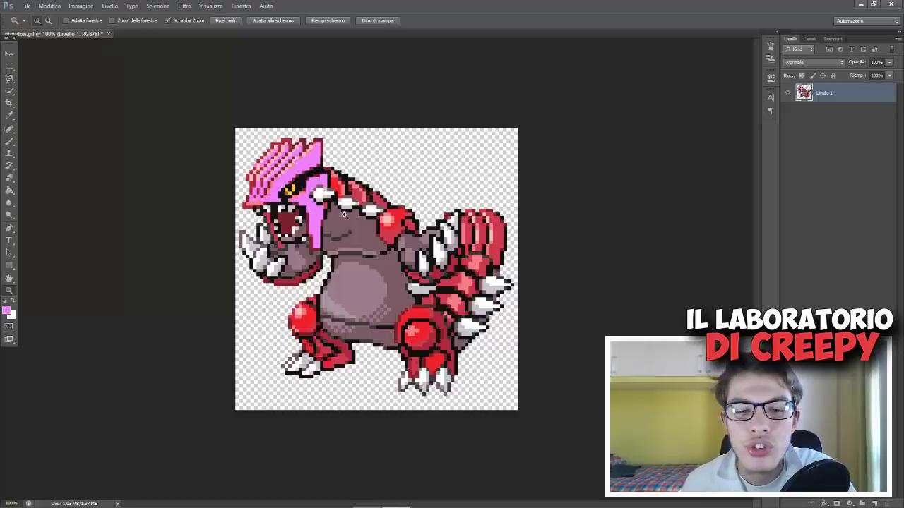
drag(374, 213, 423, 214)
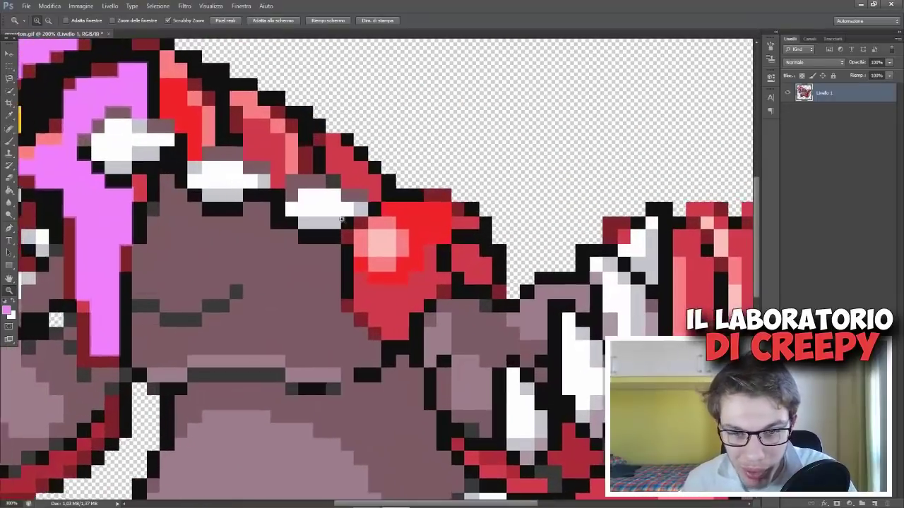
Step: Fill the red shoulder bump, both parts of the knee plate and the patch below it pink
click(11, 185)
click(360, 271)
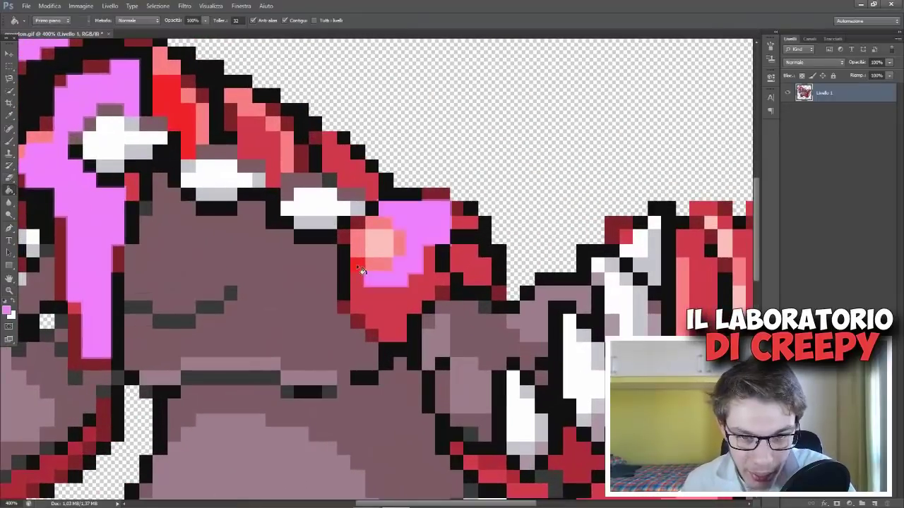
scroll(466, 458, down, 10)
click(494, 347)
click(485, 344)
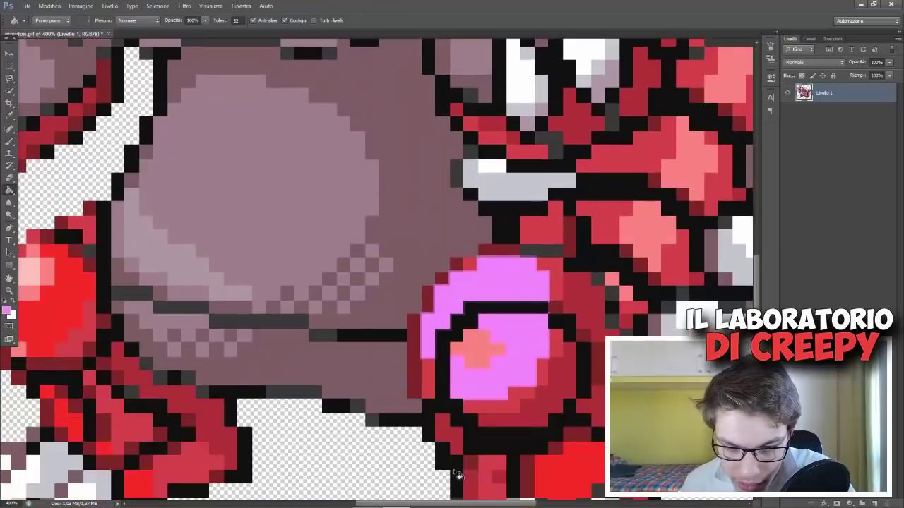
scroll(536, 423, down, 2)
click(558, 436)
scroll(537, 452, down, 1)
scroll(494, 494, down, 1)
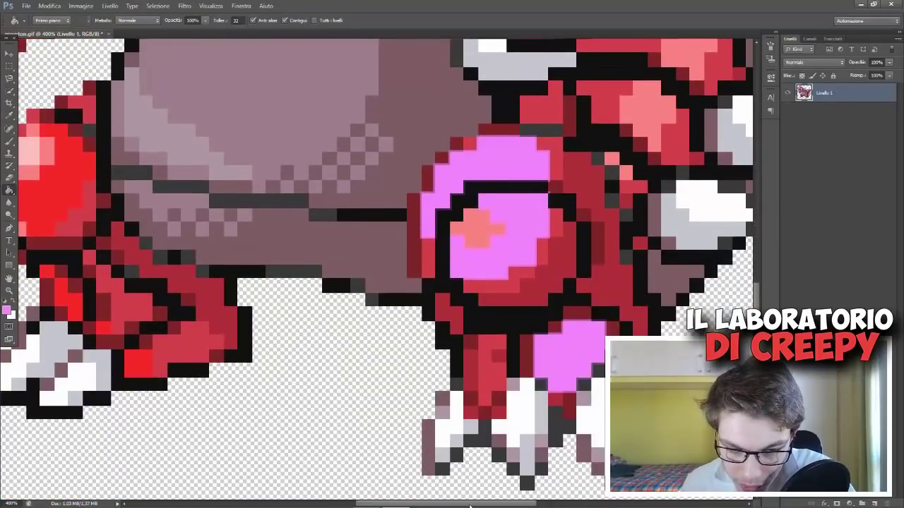
drag(469, 505, 412, 505)
Step: Fill the left knee plate, the bright red foot and a small crest area pink
click(290, 175)
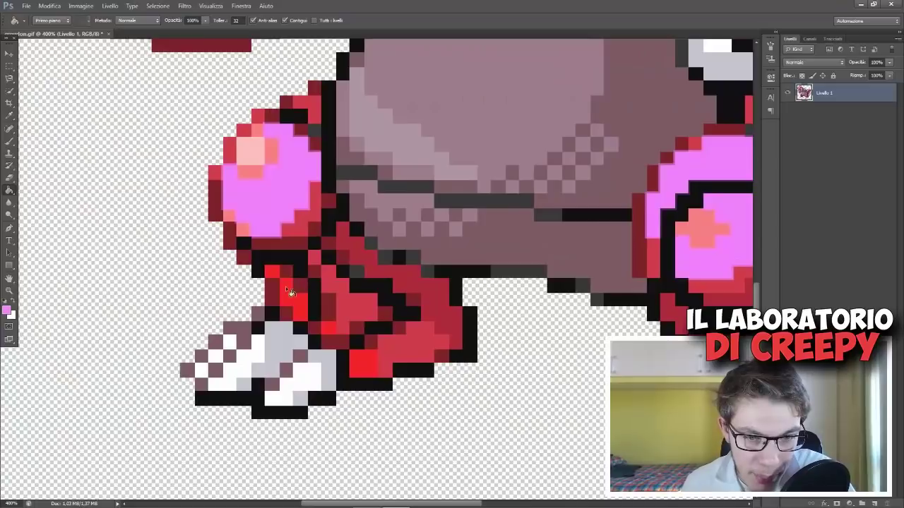
click(353, 356)
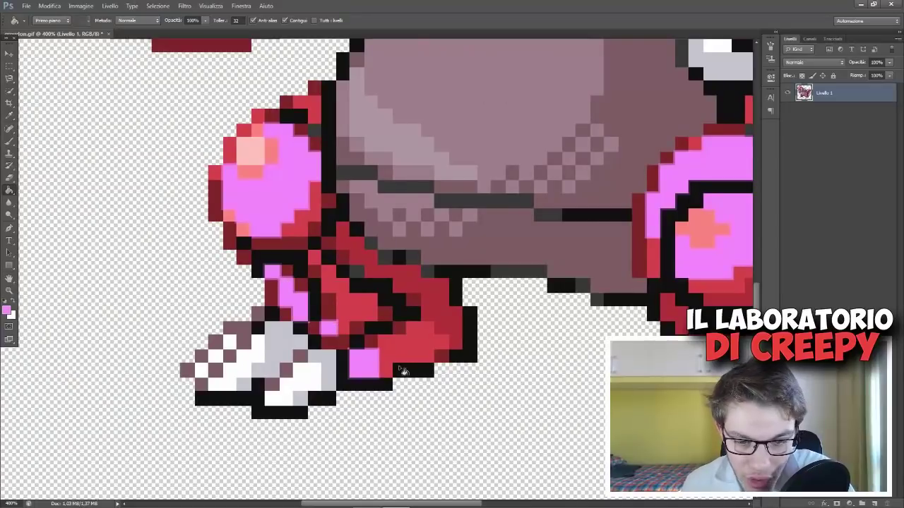
scroll(403, 371, up, 3)
scroll(423, 395, up, 3)
scroll(424, 397, up, 2)
scroll(374, 366, up, 3)
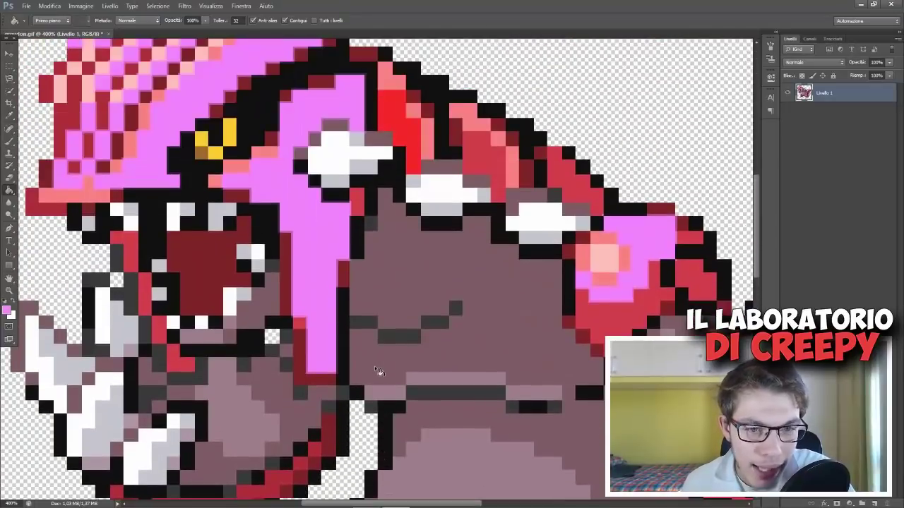
scroll(395, 297, up, 1)
click(413, 232)
scroll(413, 232, up, 1)
scroll(459, 282, down, 2)
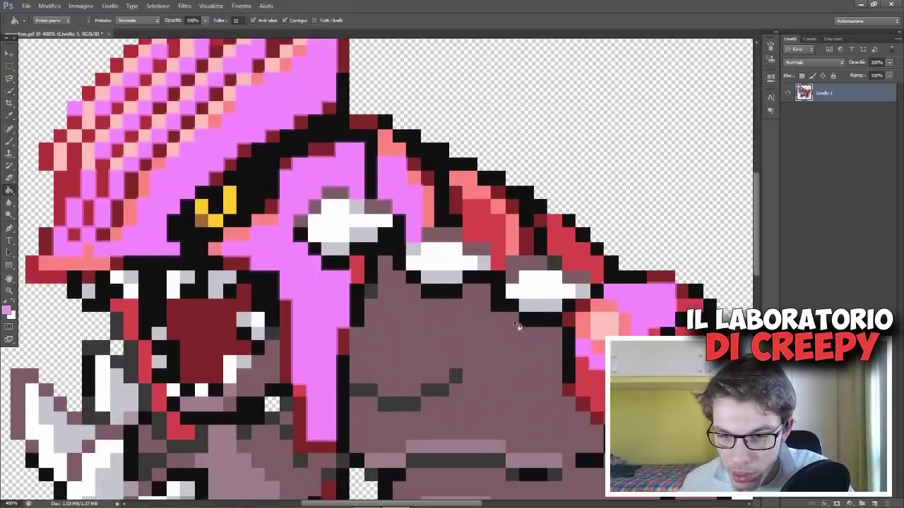
scroll(513, 321, down, 3)
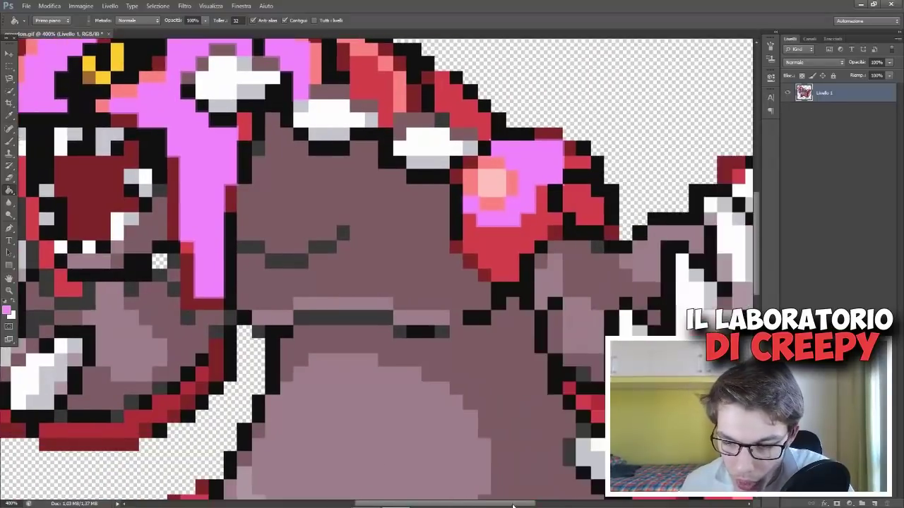
Step: Set the foreground colour to dark purple
double_click(9, 290)
click(7, 310)
click(781, 227)
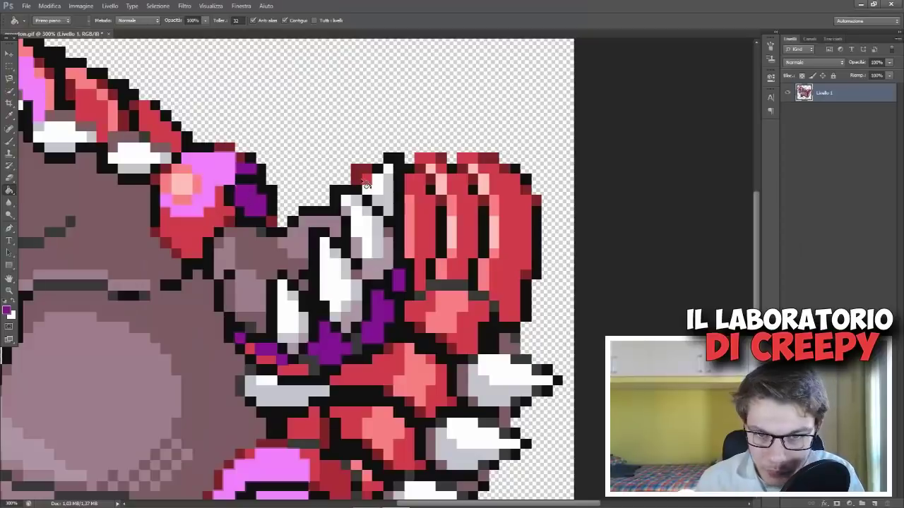
Step: Undo the last stray fill via Edit > Undo
scroll(328, 381, down, 3)
scroll(420, 351, down, 6)
scroll(259, 404, down, 2)
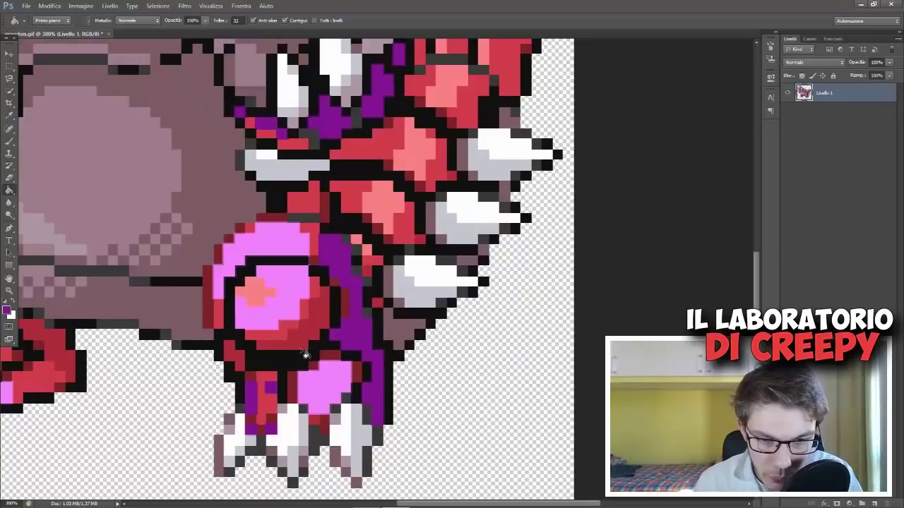
scroll(377, 321, up, 3)
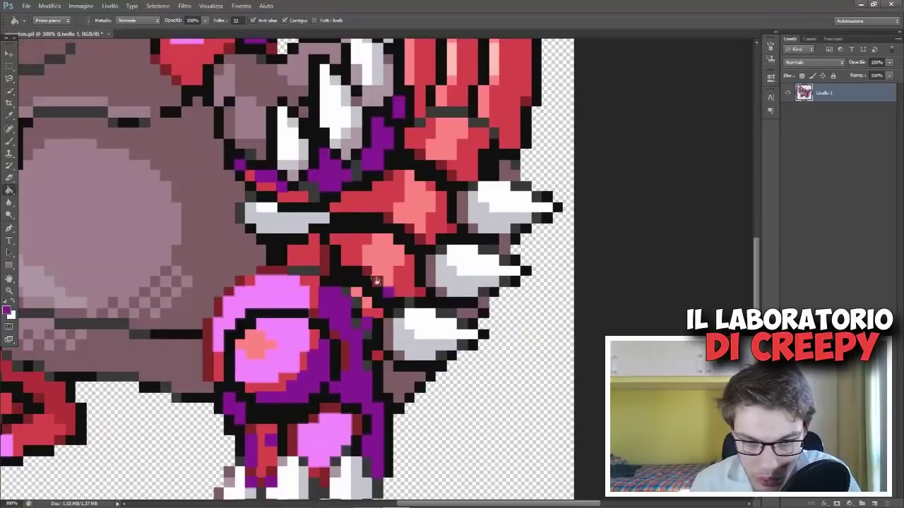
click(50, 6)
click(70, 33)
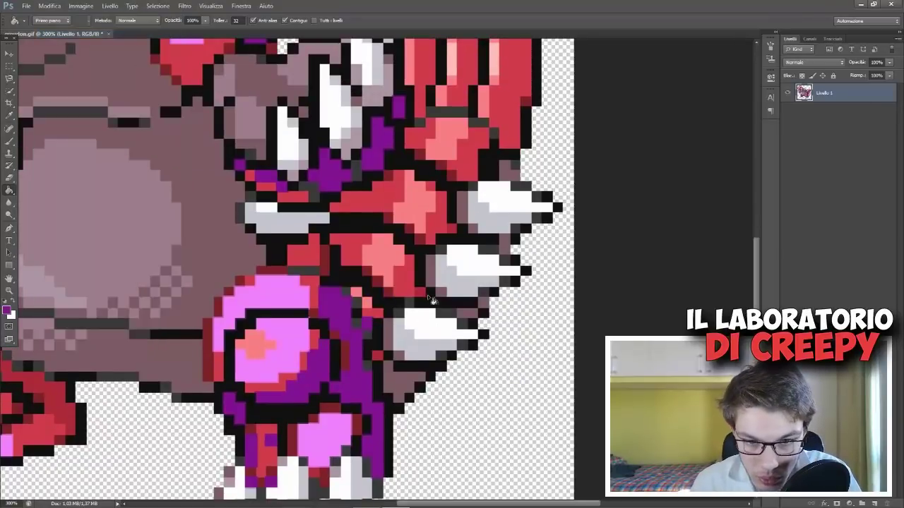
Step: Scroll around the sprite to inspect the dark red crest, jaw and leg shading
scroll(432, 300, up, 1)
scroll(436, 226, up, 2)
scroll(440, 157, up, 4)
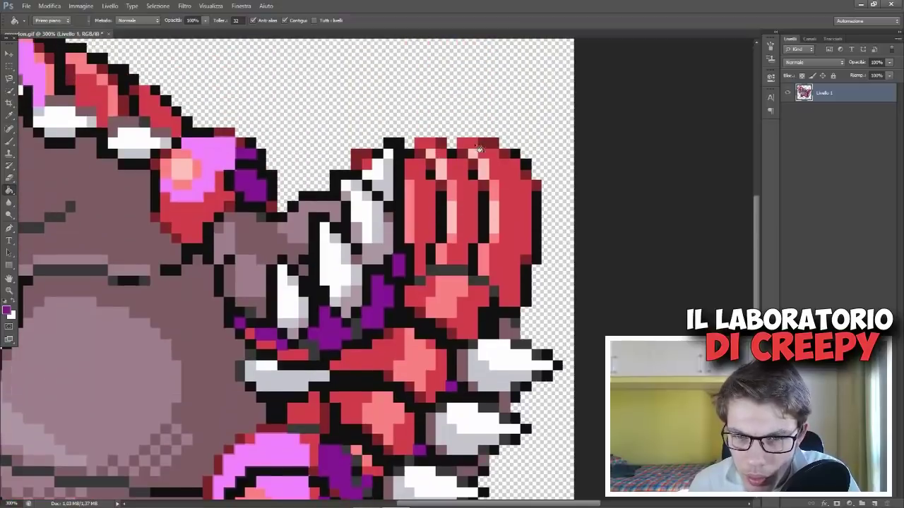
scroll(478, 148, down, 2)
scroll(424, 176, down, 4)
scroll(353, 198, left, 5)
scroll(295, 214, up, 8)
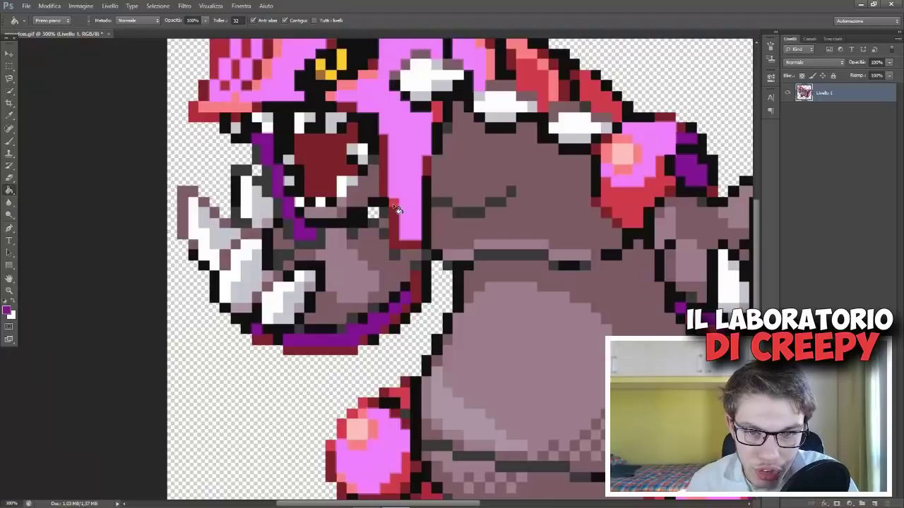
scroll(397, 210, down, 2)
scroll(206, 283, up, 2)
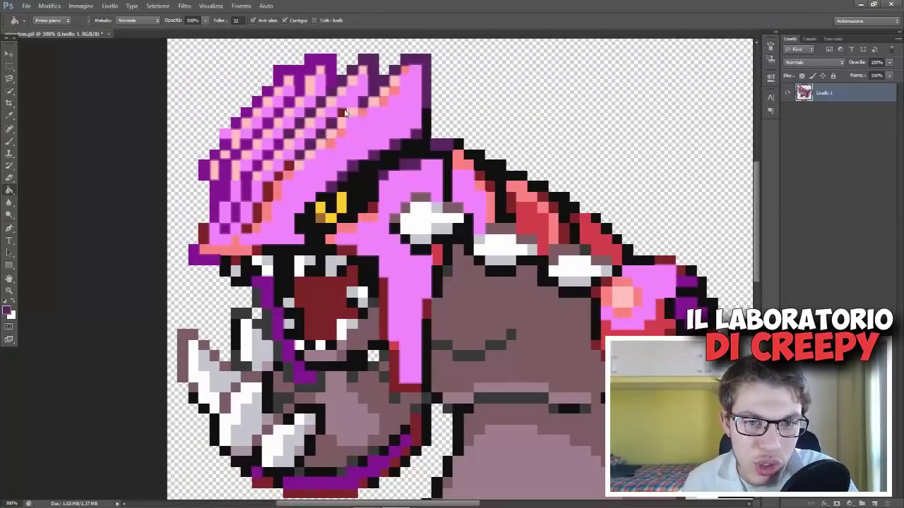
scroll(405, 339, down, 5)
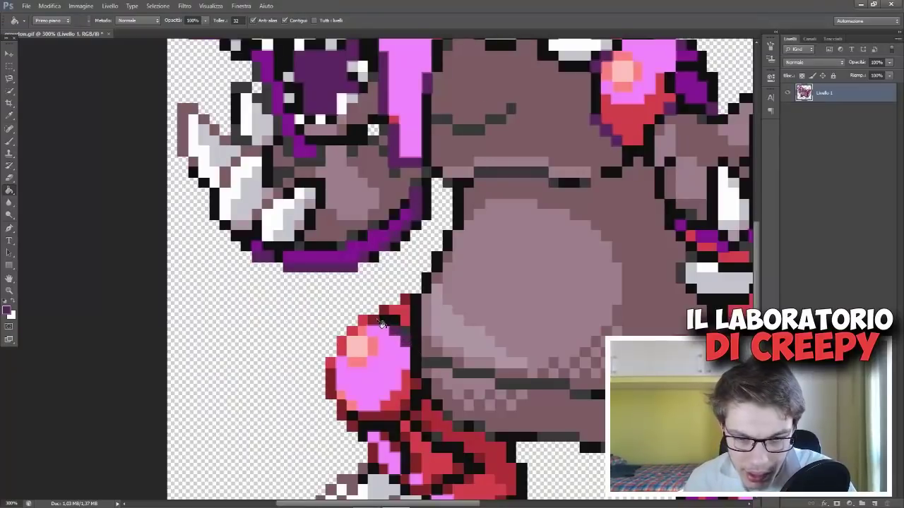
scroll(401, 302, down, 1)
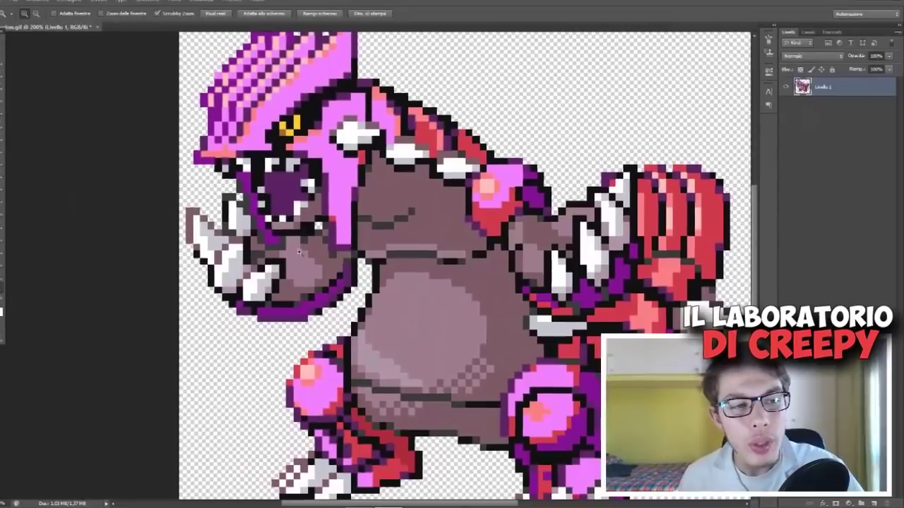
Step: Fill the chest, upper body, grey arm patches and under-belly band blue
click(438, 201)
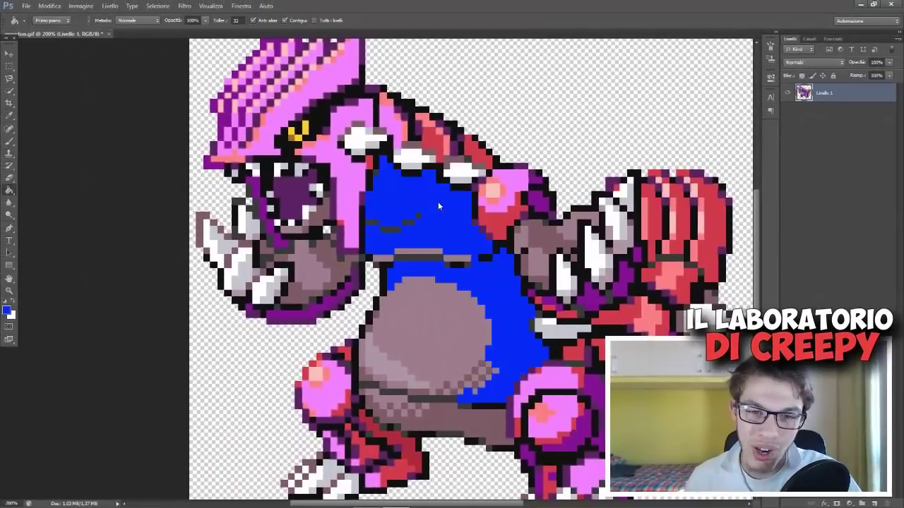
click(334, 246)
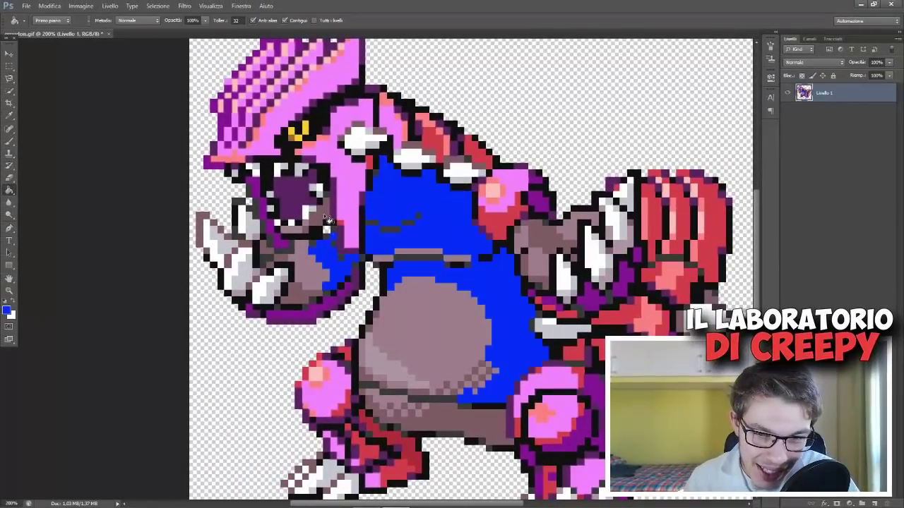
click(540, 236)
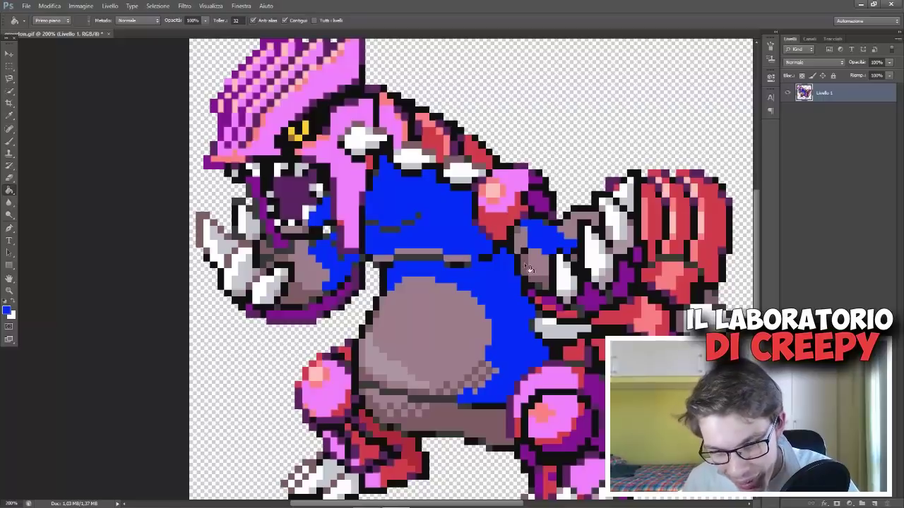
click(611, 252)
click(632, 225)
click(427, 408)
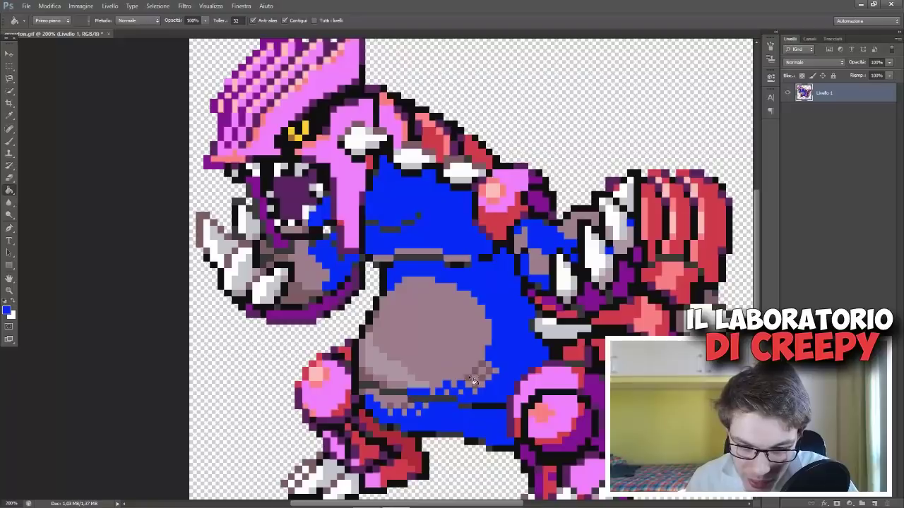
Step: Fill the mauve belly light blue, then undo the pale lavender fill around it
key(z)
scroll(496, 391, up, 5)
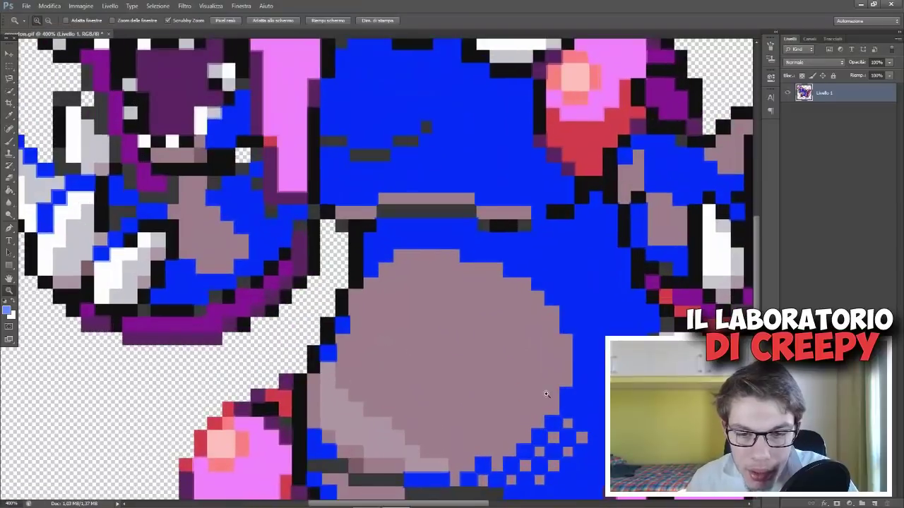
click(9, 189)
click(423, 304)
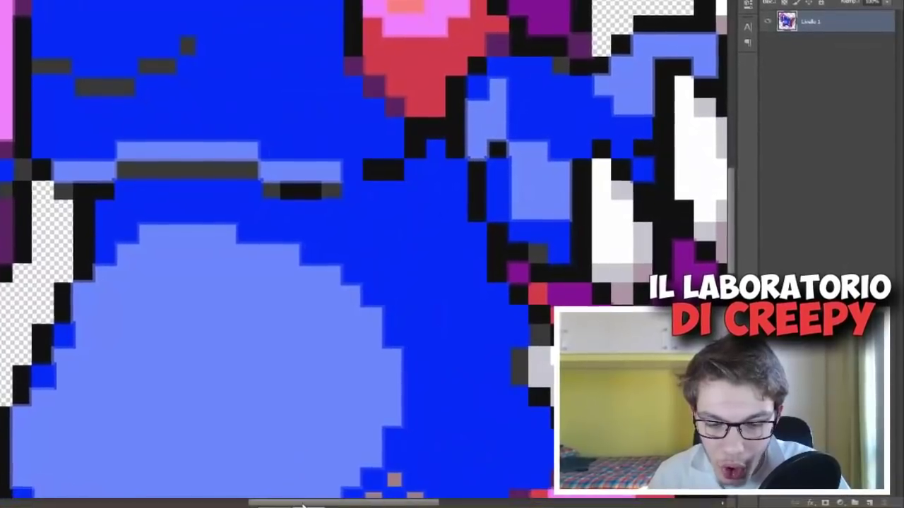
drag(303, 502, 398, 501)
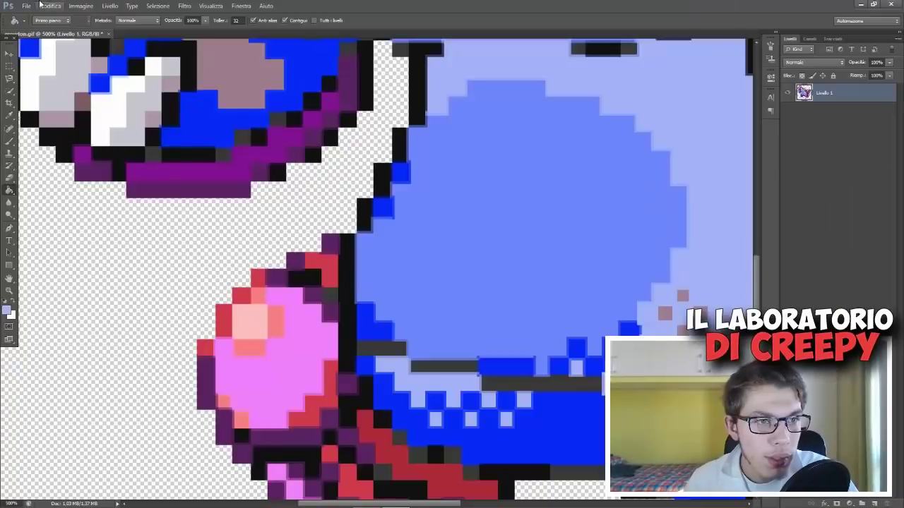
click(47, 6)
click(50, 14)
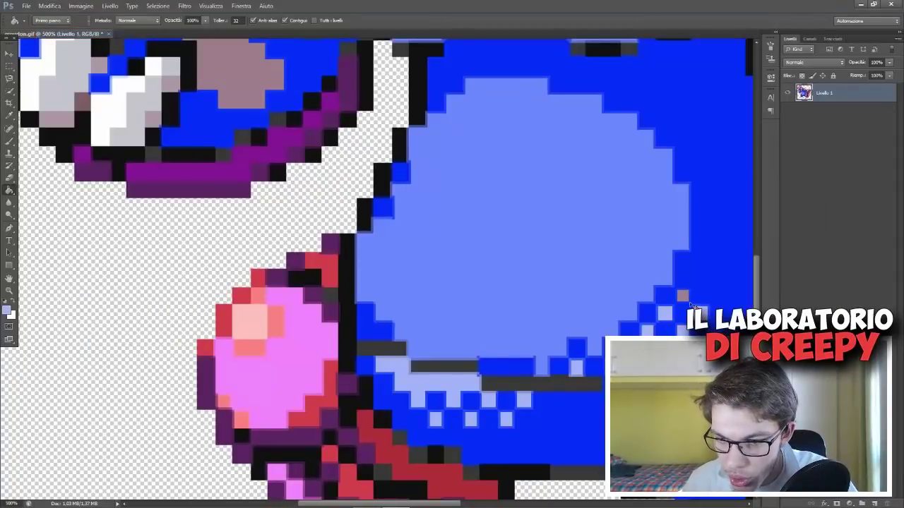
Step: Zoom out to 100% to view the whole recoloured Groudon sprite
scroll(488, 377, down, 3)
scroll(404, 475, down, 1)
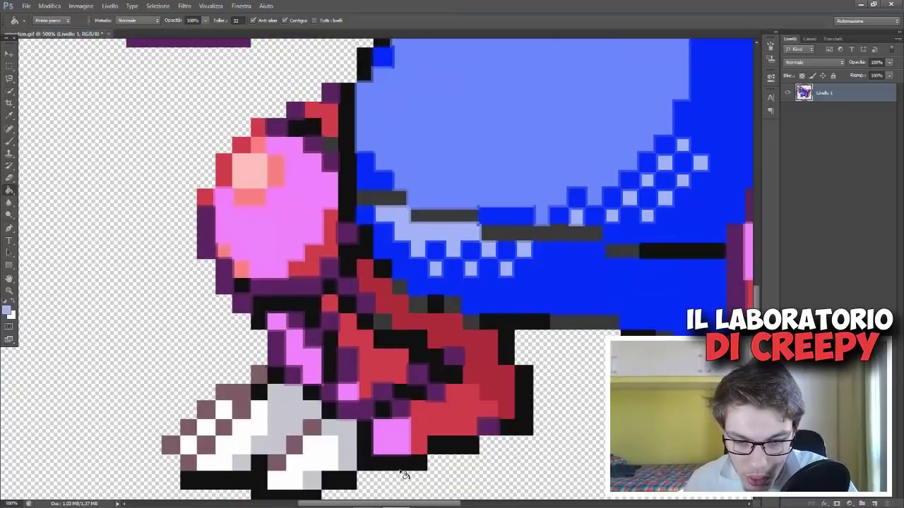
drag(413, 504, 434, 319)
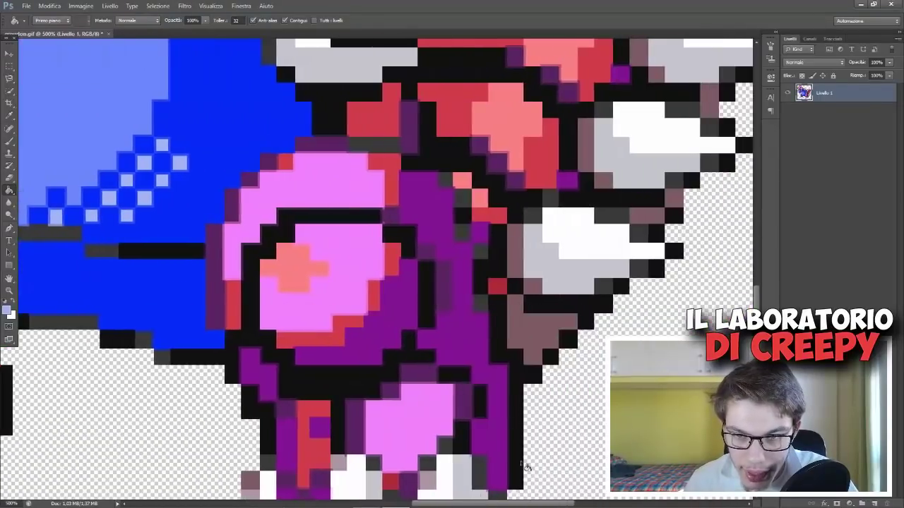
scroll(433, 320, up, 1)
scroll(437, 338, up, 3)
scroll(424, 336, up, 2)
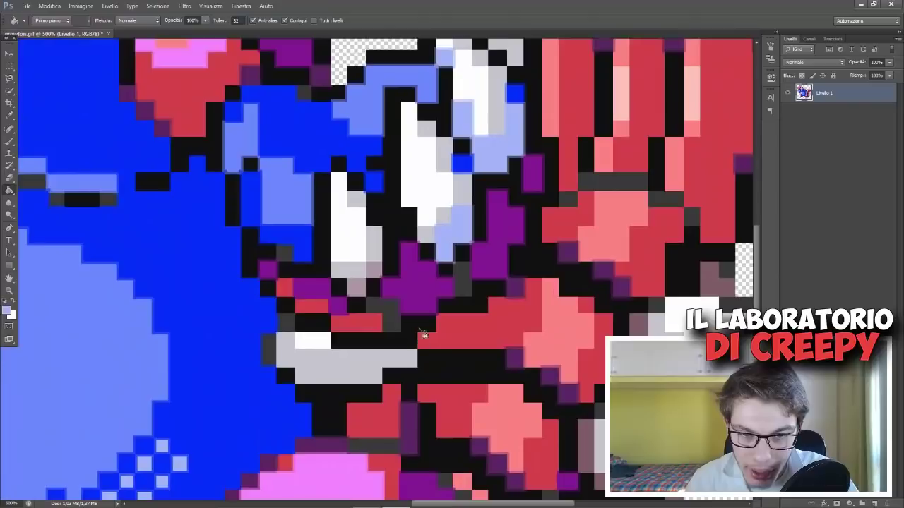
key(z)
drag(379, 286, 83, 75)
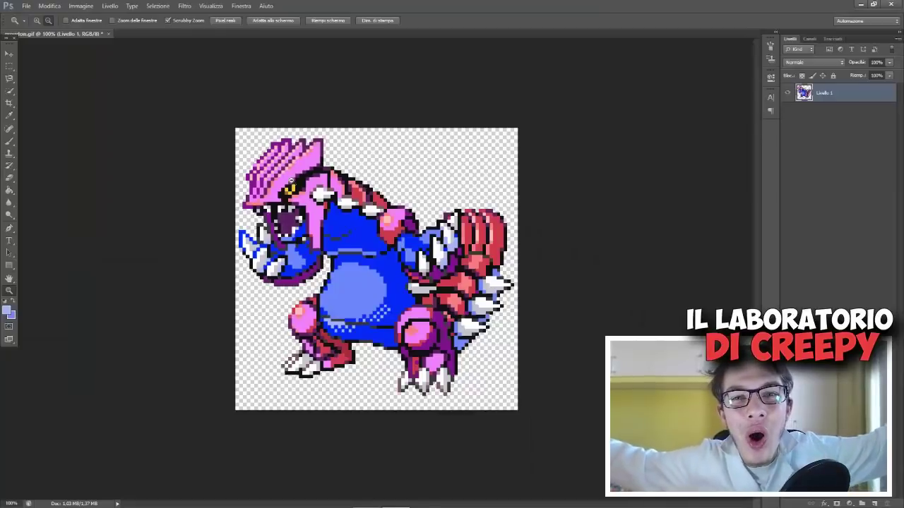
Step: Set the foreground to olive green and fill the red back spikes and patches below them
click(408, 298)
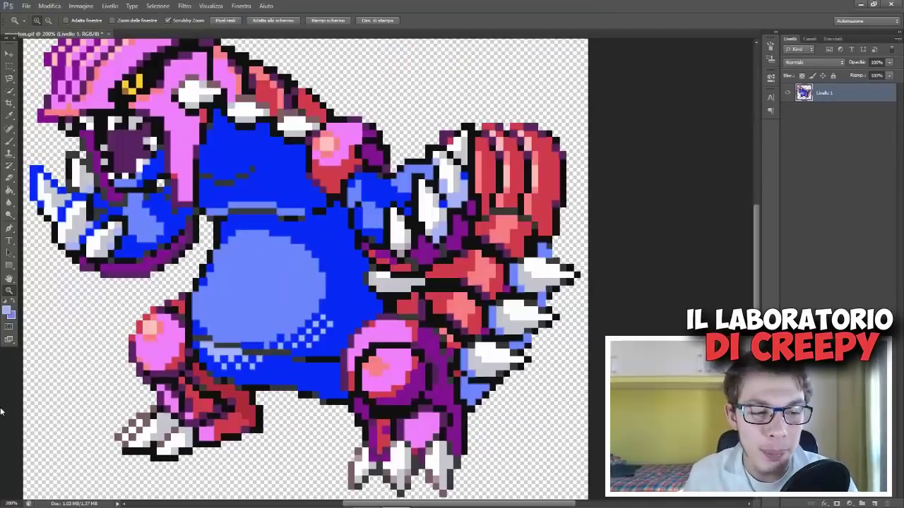
click(9, 312)
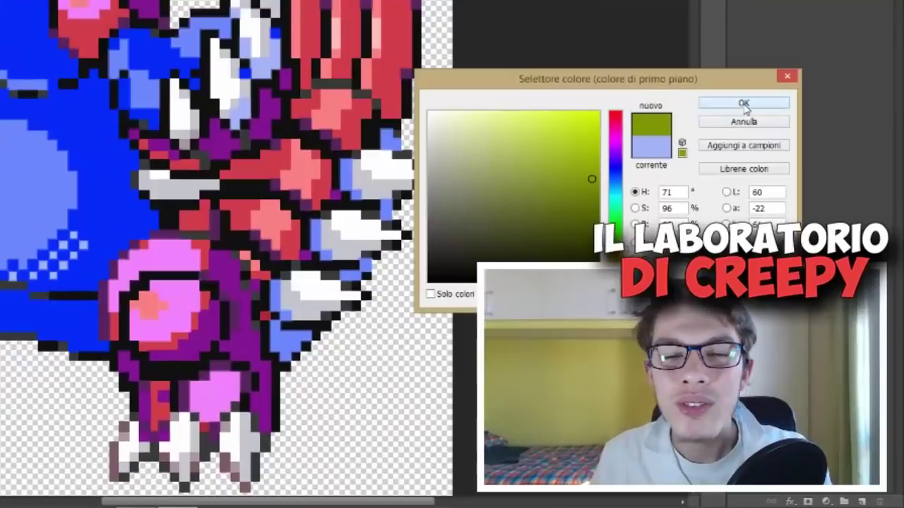
click(792, 227)
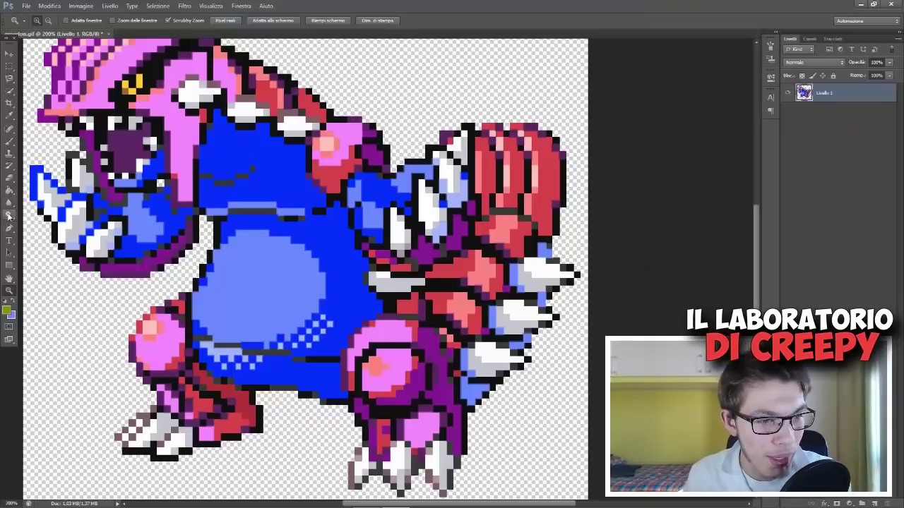
click(8, 194)
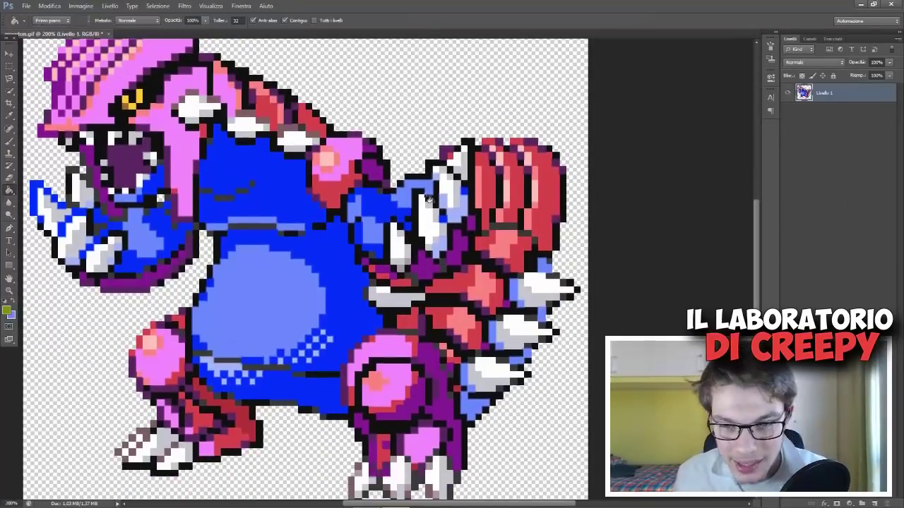
click(487, 220)
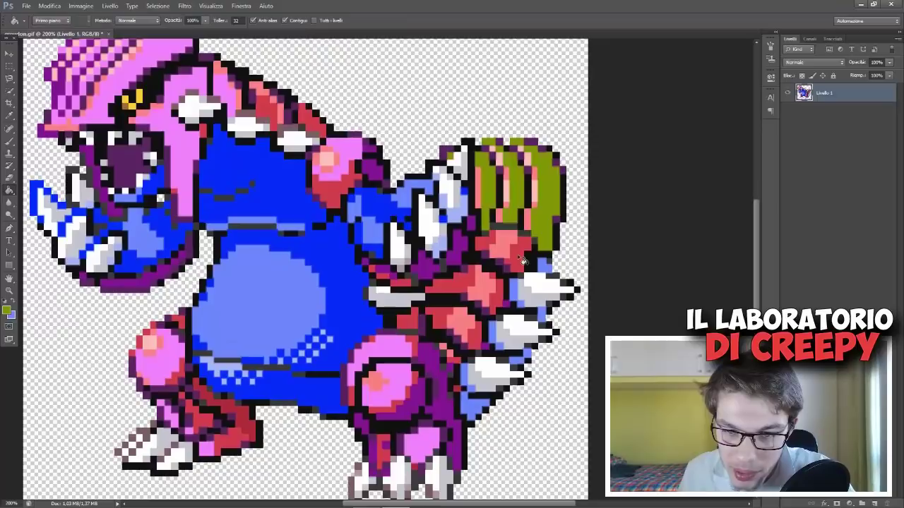
click(476, 281)
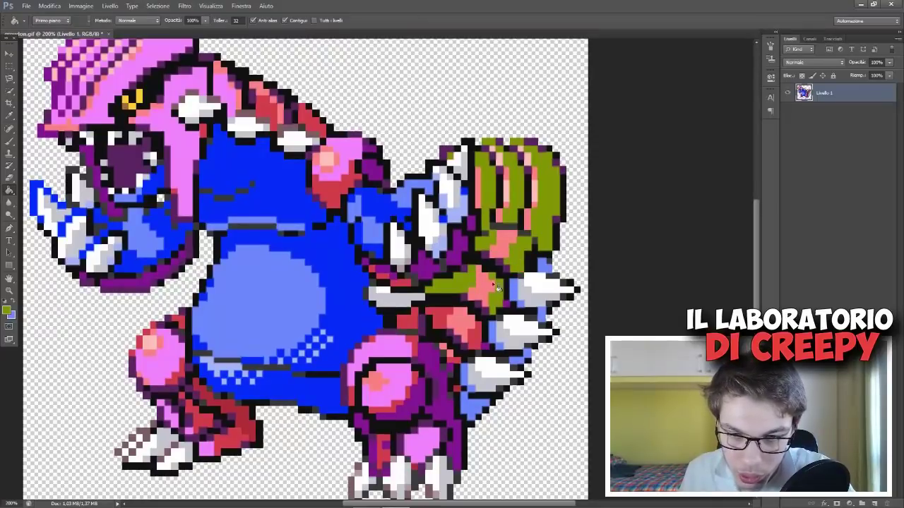
click(478, 340)
Step: Pick a lighter green and fill the red on the lower-left leg
scroll(374, 272, down, 2)
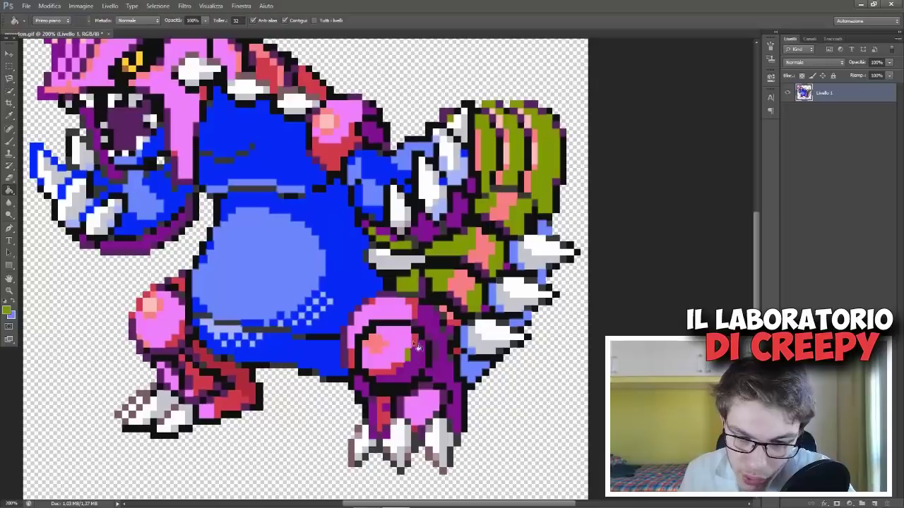
scroll(403, 372, down, 2)
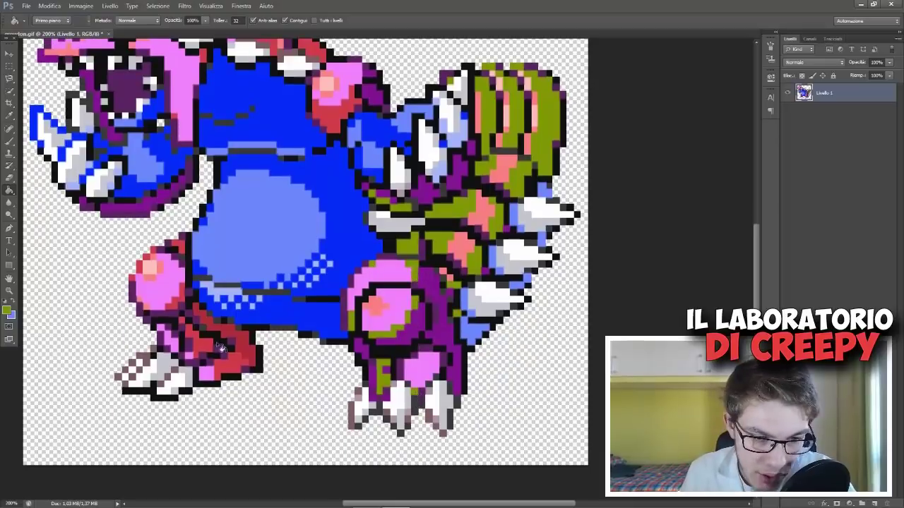
drag(182, 295, 264, 101)
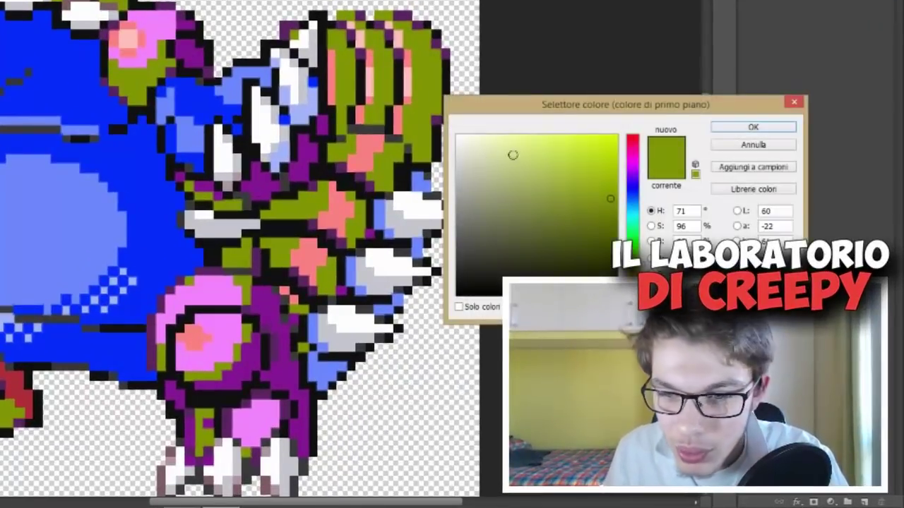
drag(512, 154, 535, 153)
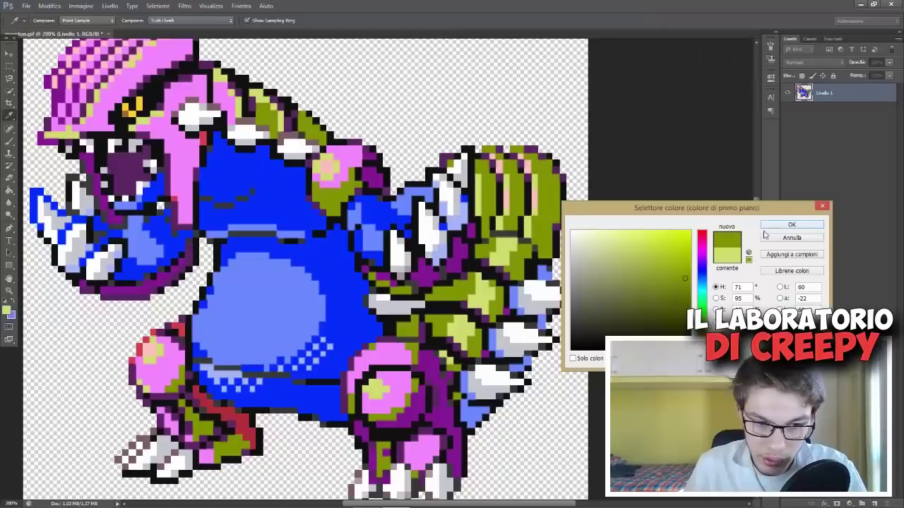
click(732, 134)
click(207, 407)
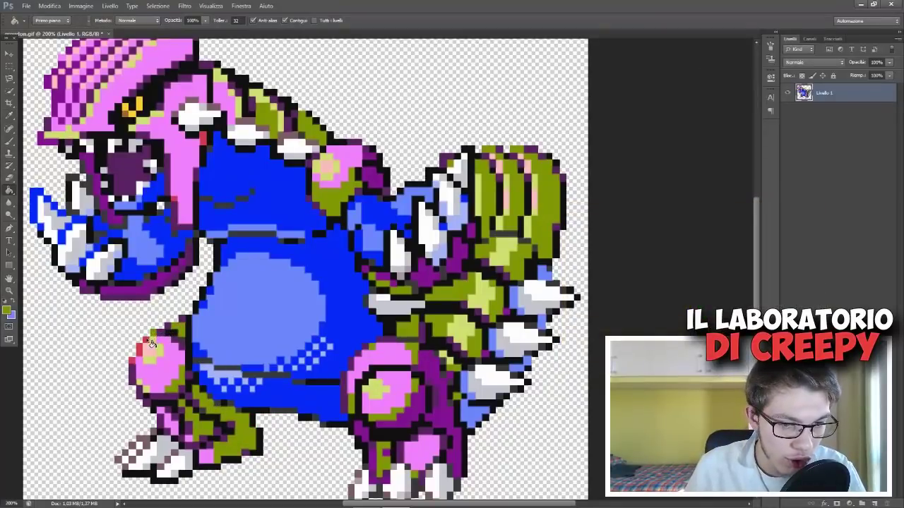
Step: Switch to pale yellow and fill the pink shoulder patch
scroll(173, 323, up, 1)
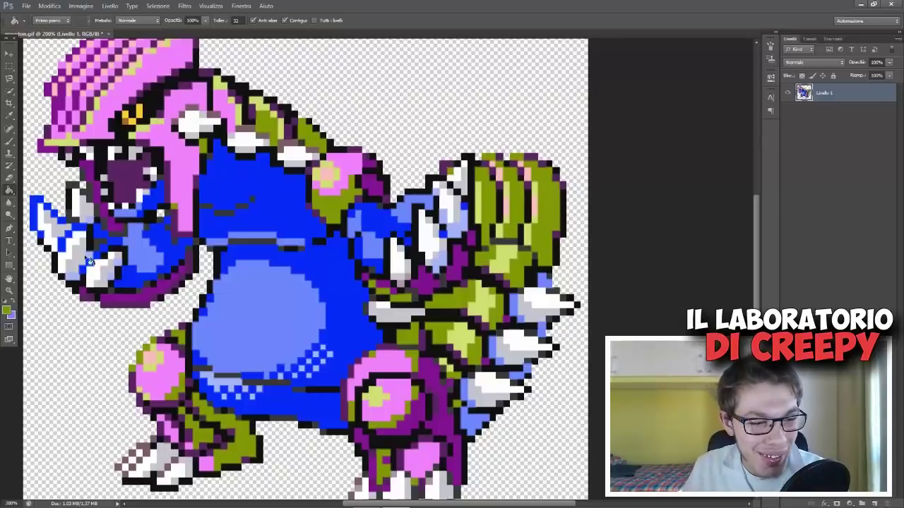
click(8, 310)
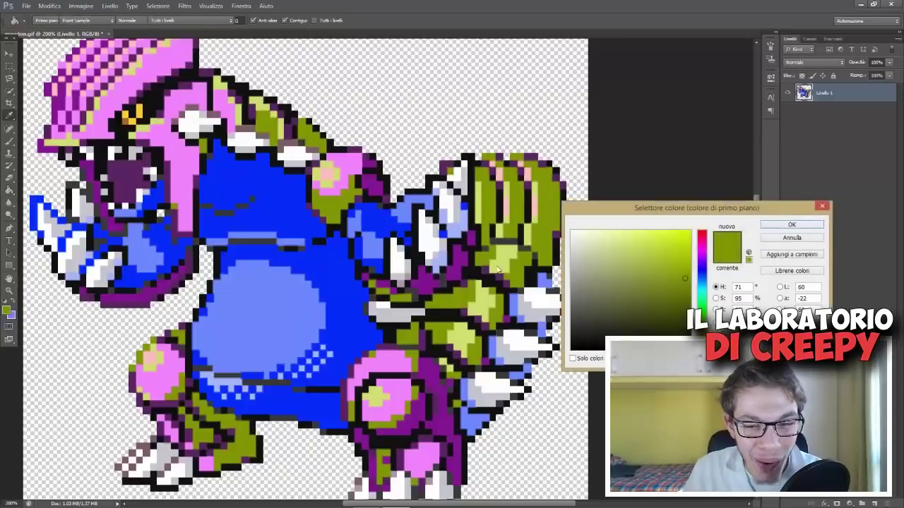
click(762, 223)
key(g)
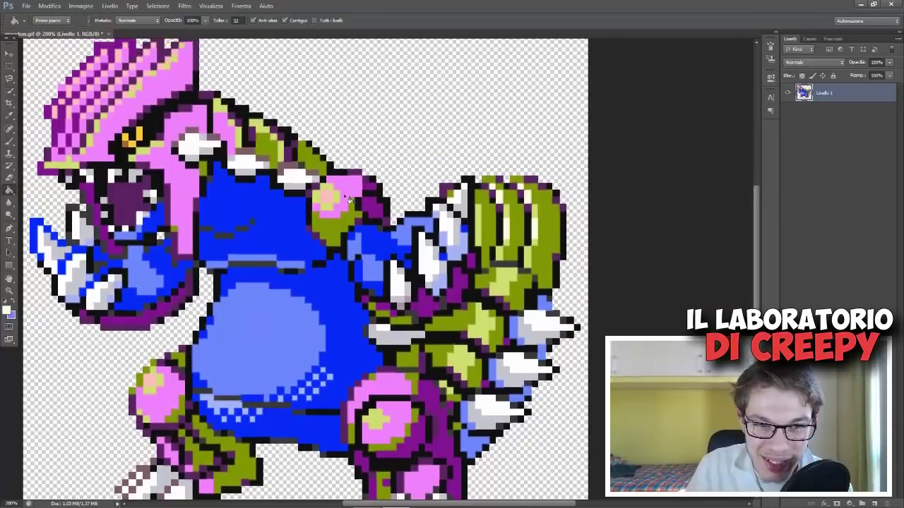
click(326, 209)
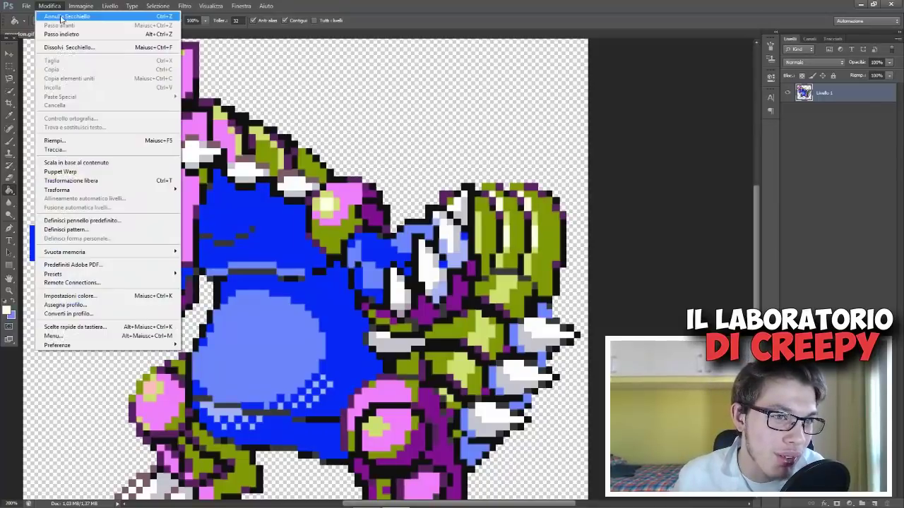
Step: Step back three times to undo the latest fills on Groudon's head
key(alt+ctrl+z)
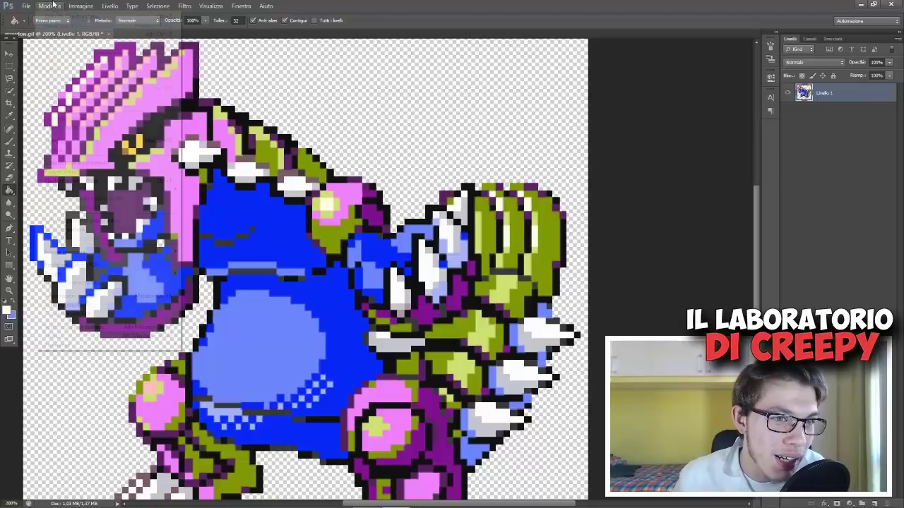
key(alt+ctrl+z)
key(alt+ctrl+z)
click(68, 33)
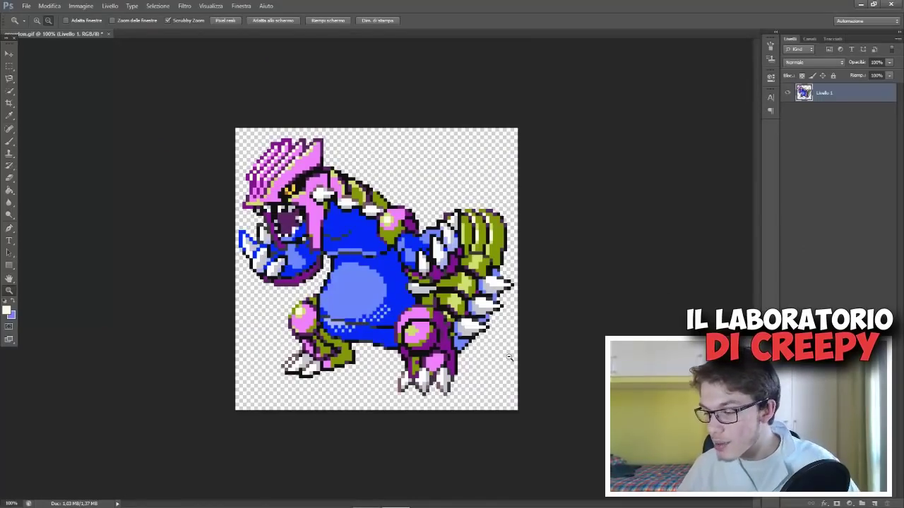
Step: Open kyogre.gif from the File menu
click(26, 6)
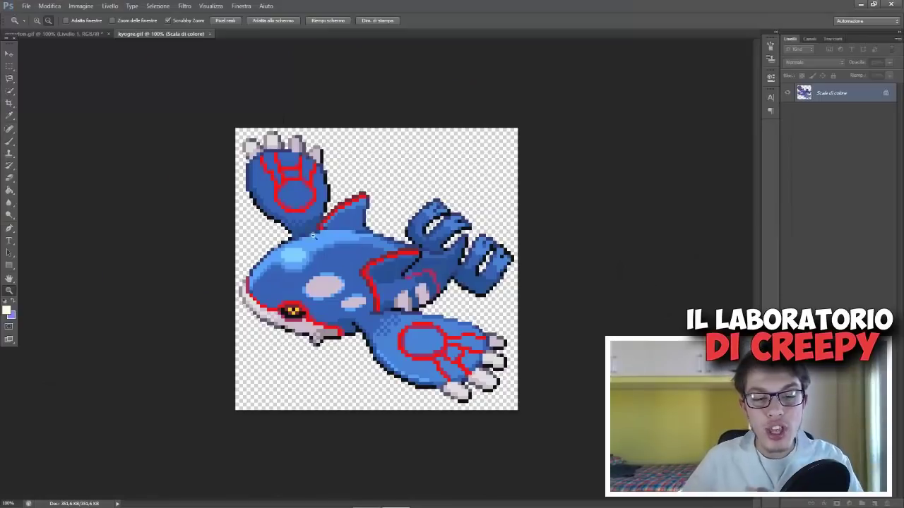
Step: Zoom Kyogre to 200% and set a brown foreground colour
click(355, 210)
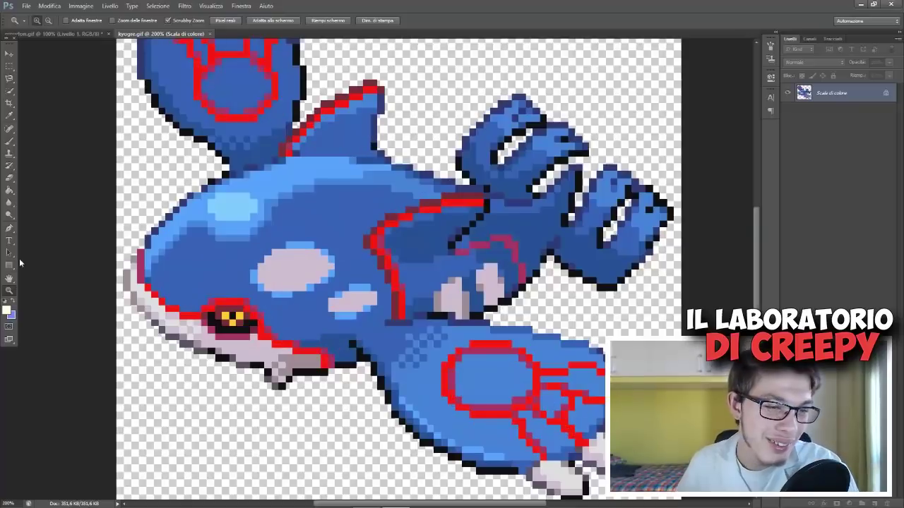
click(11, 310)
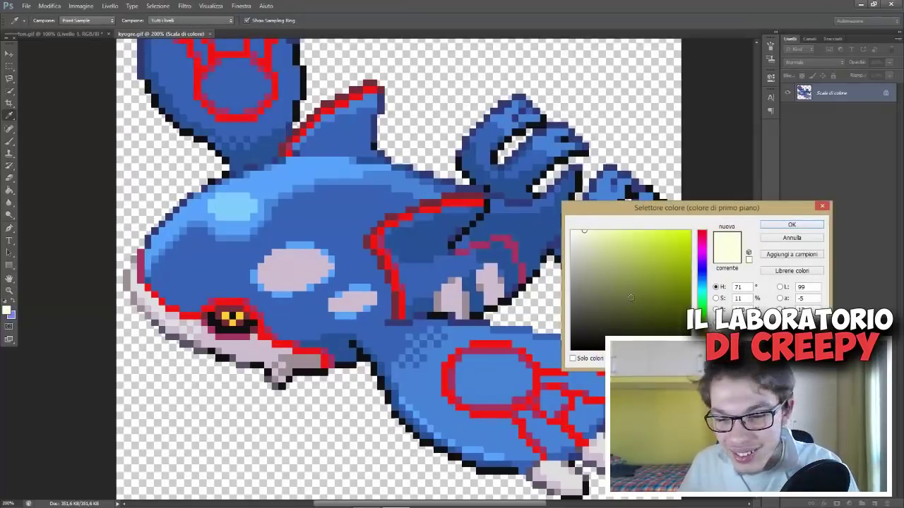
click(703, 294)
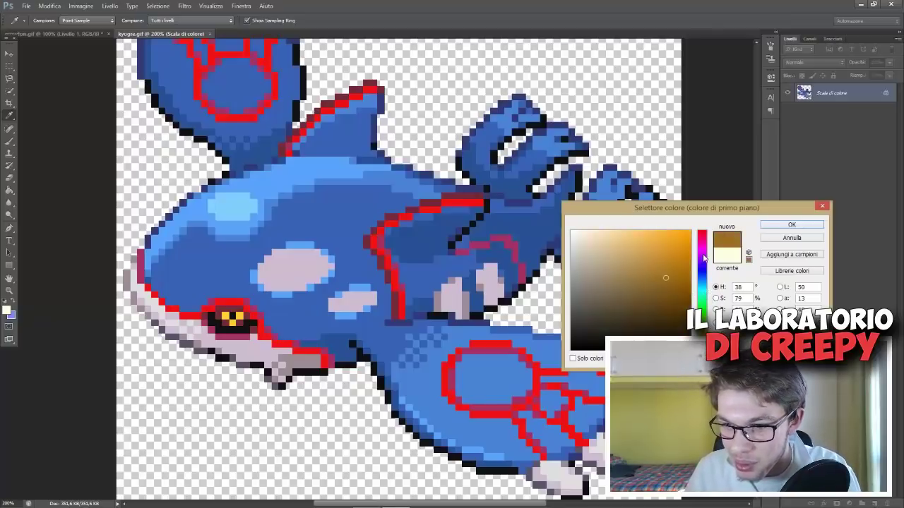
click(779, 224)
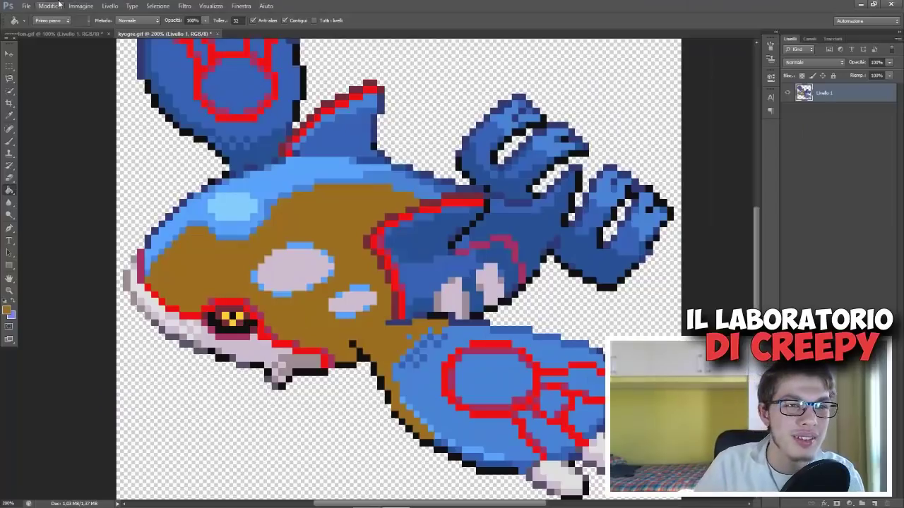
Step: Undo the brown fill, zoom in closer, and fill Kyogre's dark blue body brown
click(49, 6)
click(59, 45)
key(z)
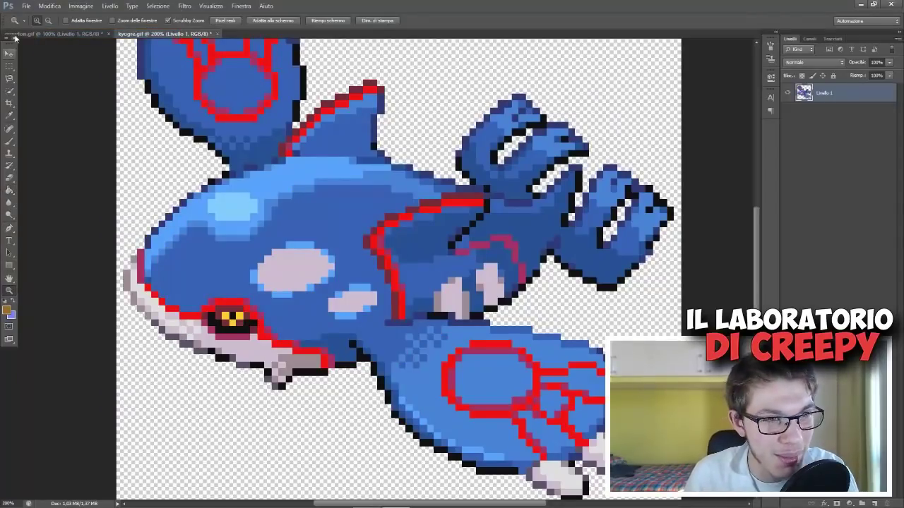
click(364, 261)
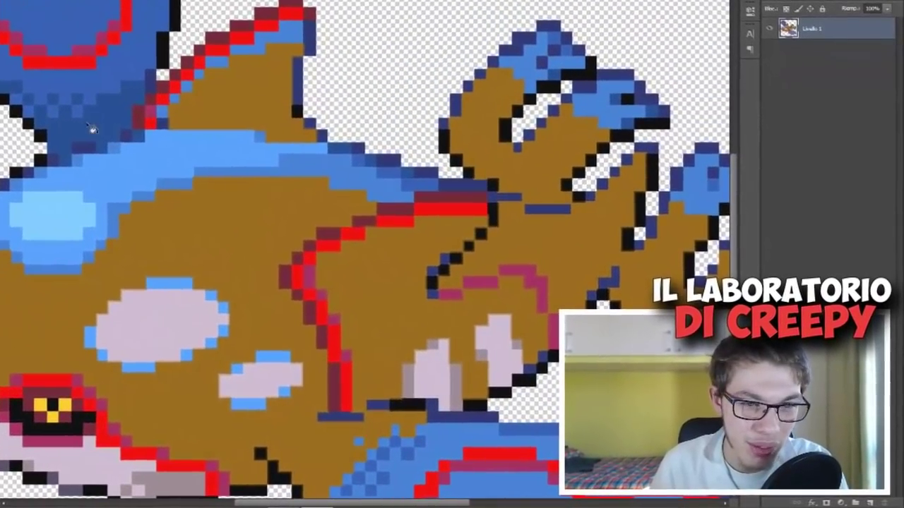
click(91, 130)
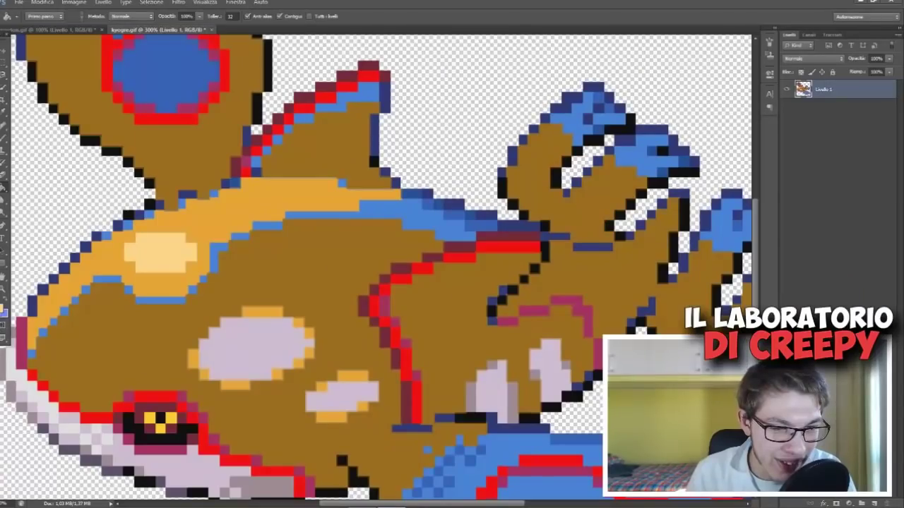
click(3, 311)
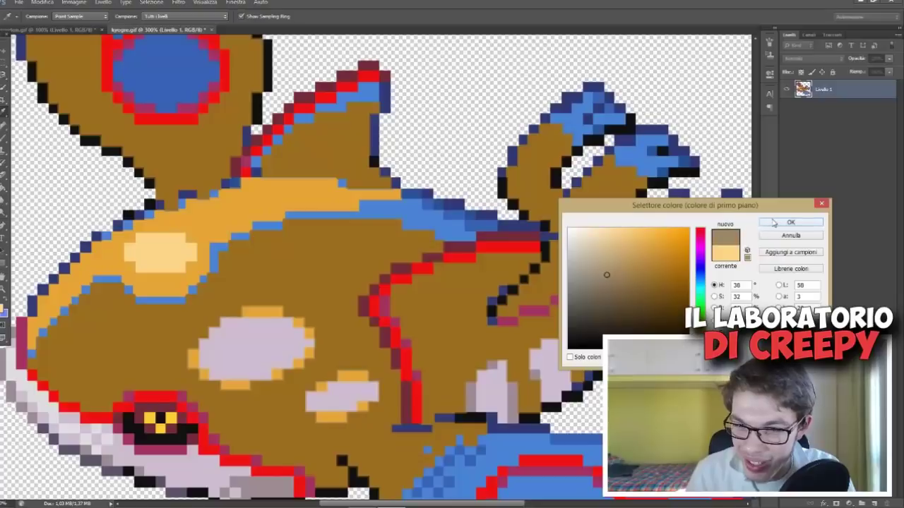
Step: Fill Kyogre's blue back band and fin tip with tan, then choose a new brown
click(774, 223)
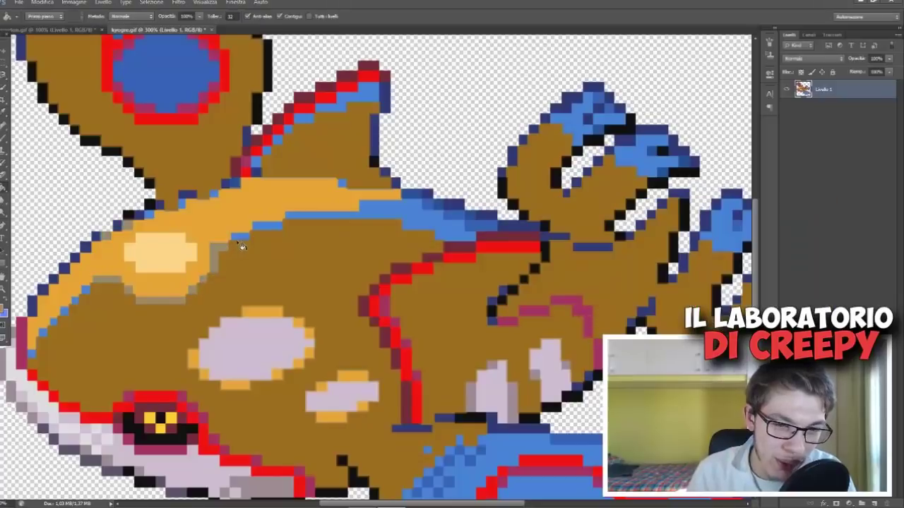
click(302, 216)
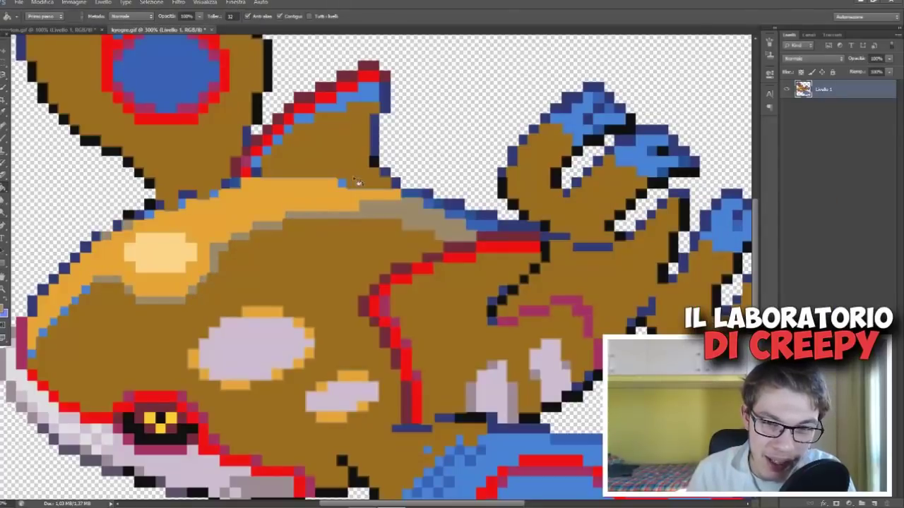
click(353, 106)
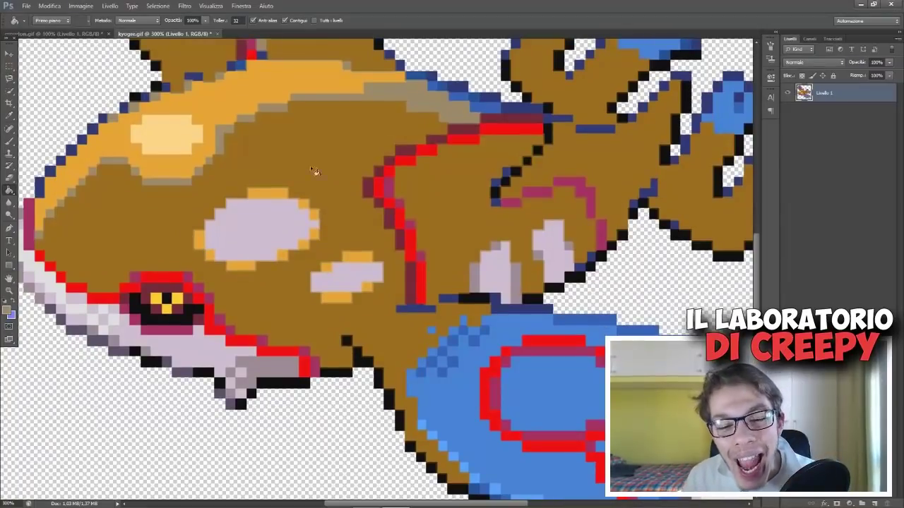
click(8, 309)
click(727, 240)
Step: Select layer Livello 1, dismiss the error, and fill the blue belly brown
click(519, 324)
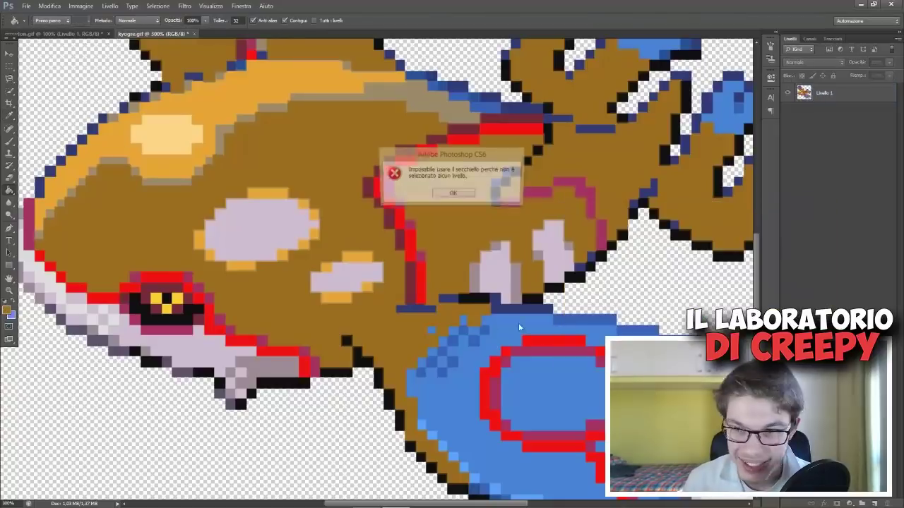
key(Return)
click(824, 92)
click(518, 325)
scroll(545, 446, down, 2)
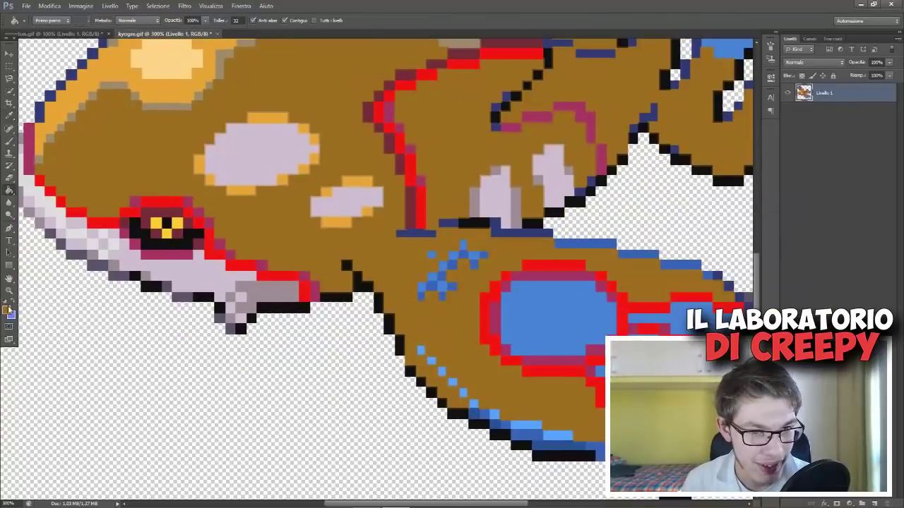
Step: Recolour the blue lower-edge pixels orange and the sparkle marks tan
click(9, 309)
click(791, 226)
click(473, 402)
click(462, 392)
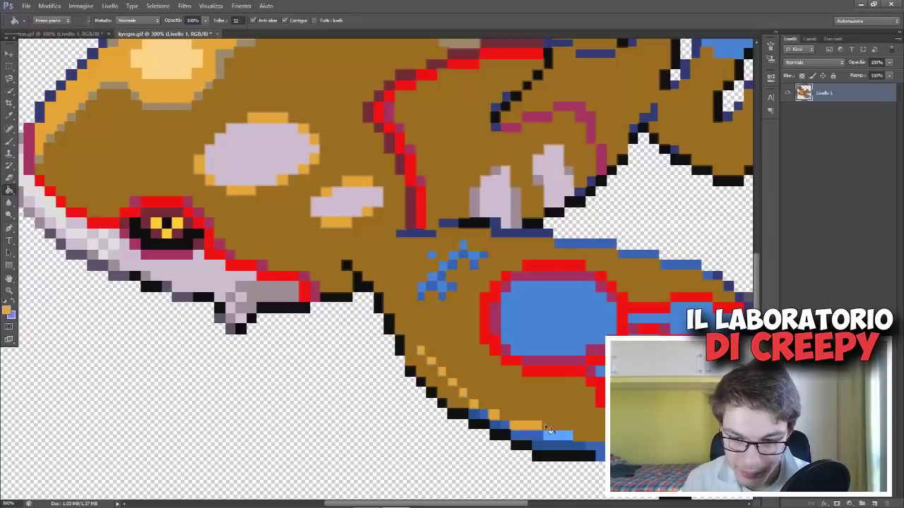
click(8, 309)
click(787, 227)
click(441, 272)
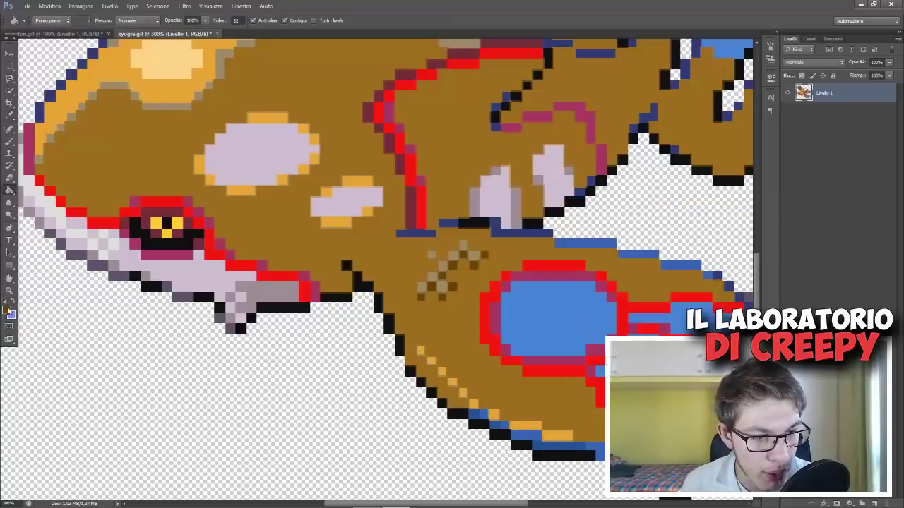
Step: Fill the blue belly oval with tan
click(9, 309)
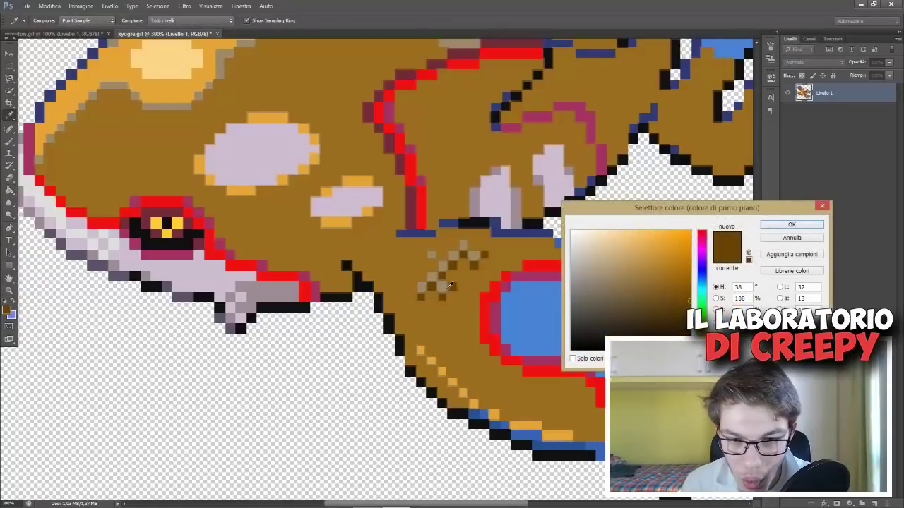
click(774, 226)
click(537, 314)
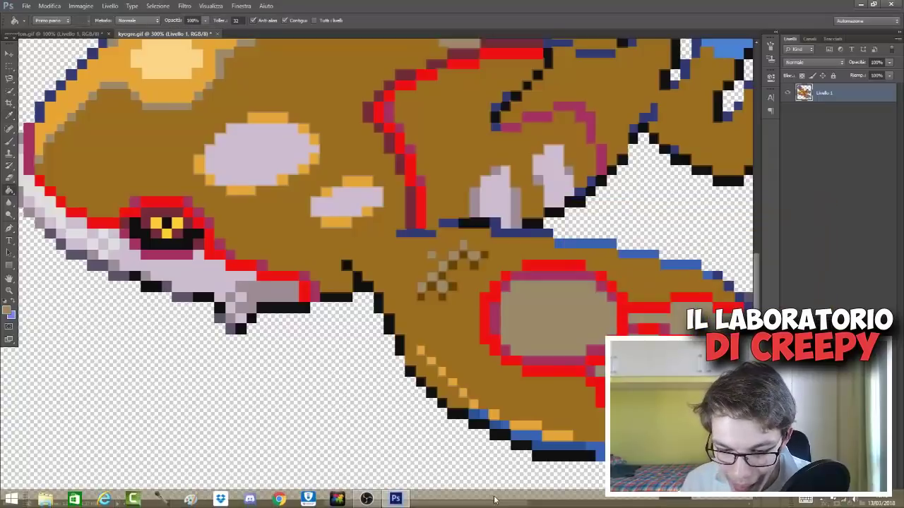
scroll(490, 362, up, 2)
scroll(490, 361, up, 3)
scroll(484, 373, up, 3)
scroll(484, 373, up, 2)
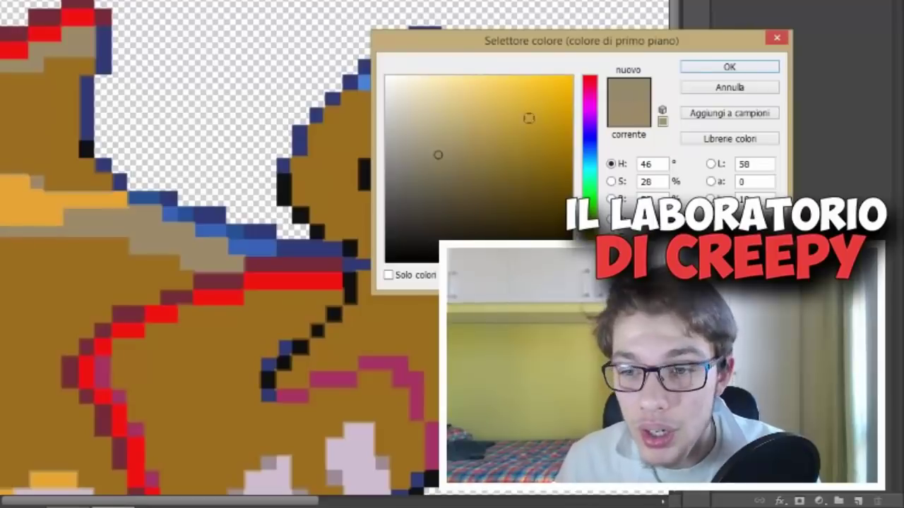
Step: Choose a darker olive-brown foreground colour for the next Kyogre fills
click(511, 173)
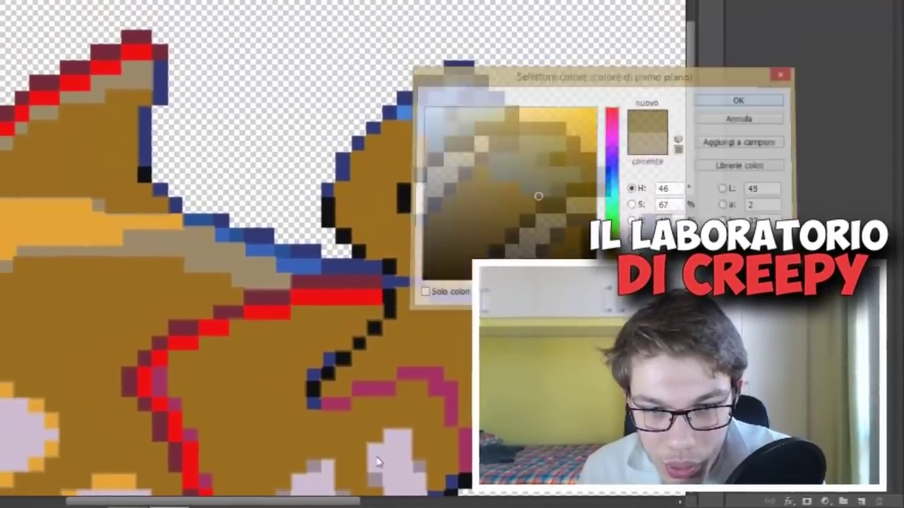
click(743, 68)
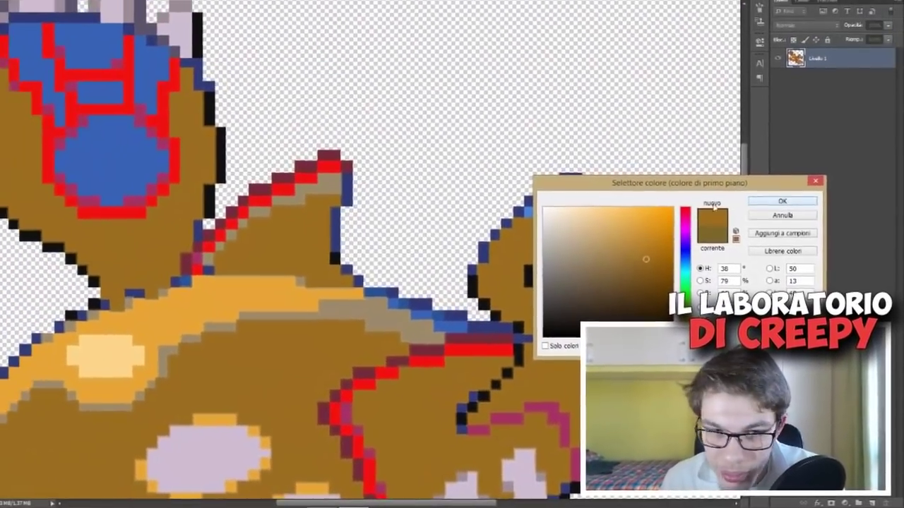
click(759, 184)
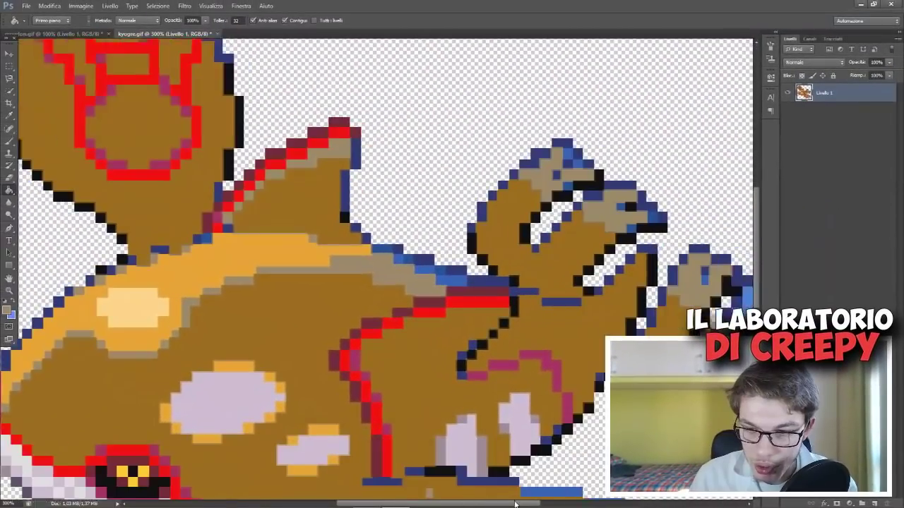
drag(515, 504, 533, 504)
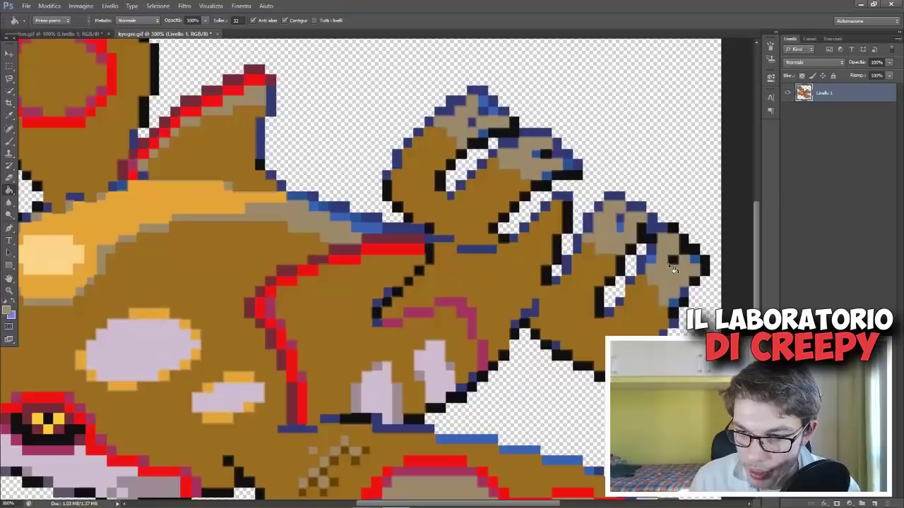
scroll(585, 226, down, 3)
scroll(497, 199, down, 3)
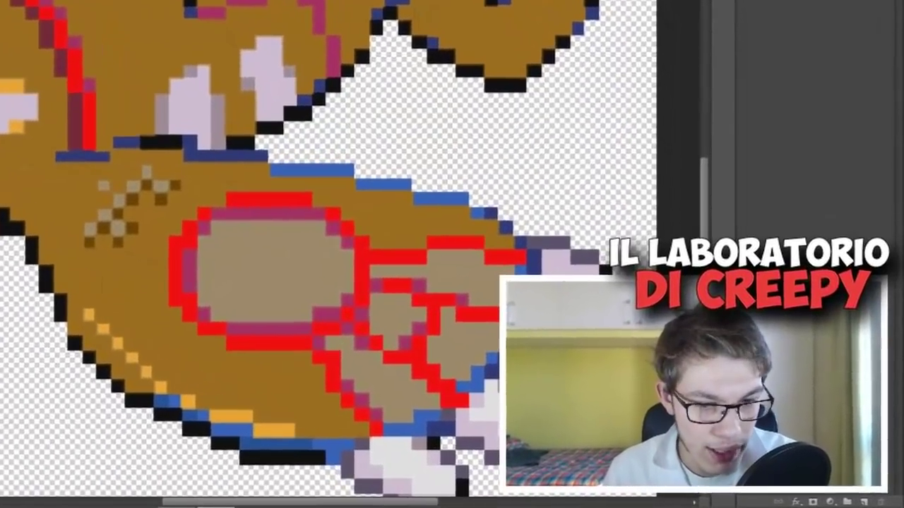
Step: Set the foreground colour to a neutral dark grey and switch to the Paint Bucket
click(11, 331)
drag(605, 321, 571, 306)
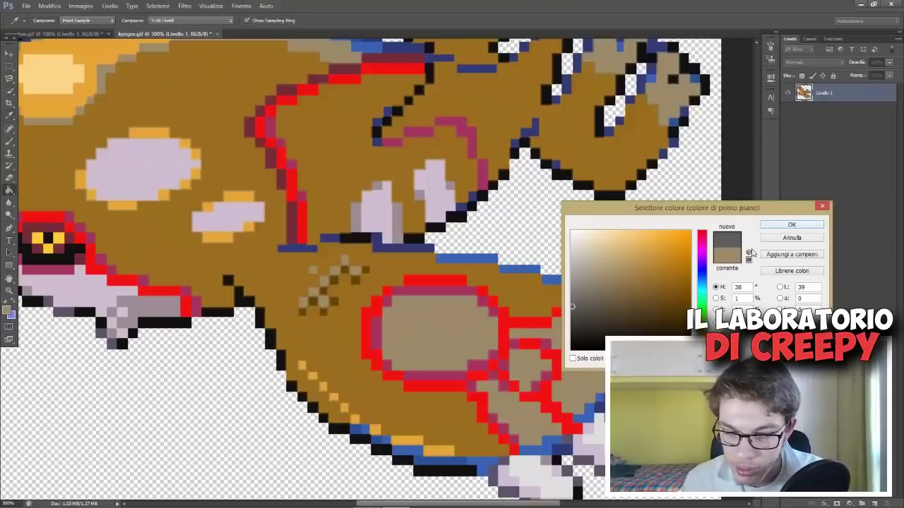
key(Return)
key(g)
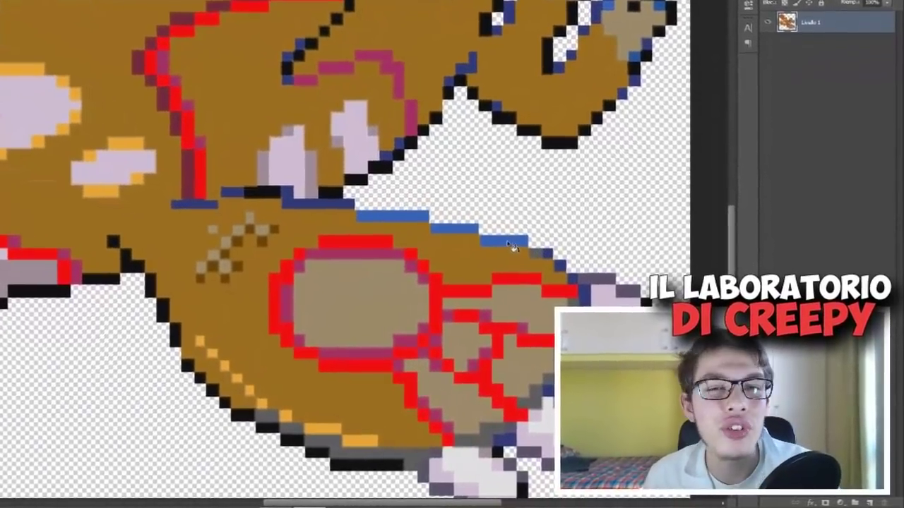
Step: Fill the blue outline pixels on Kyogre's back, claws and fin grey, undoing a stray background fill
click(519, 248)
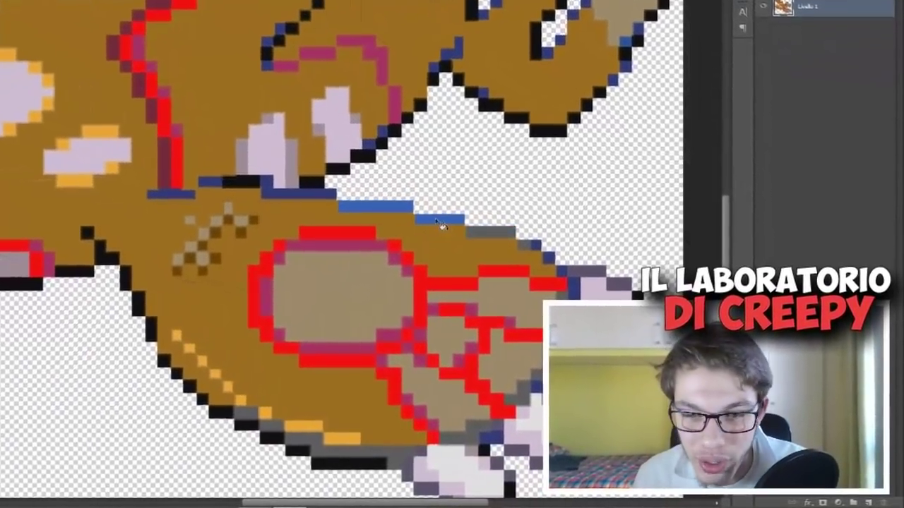
click(459, 234)
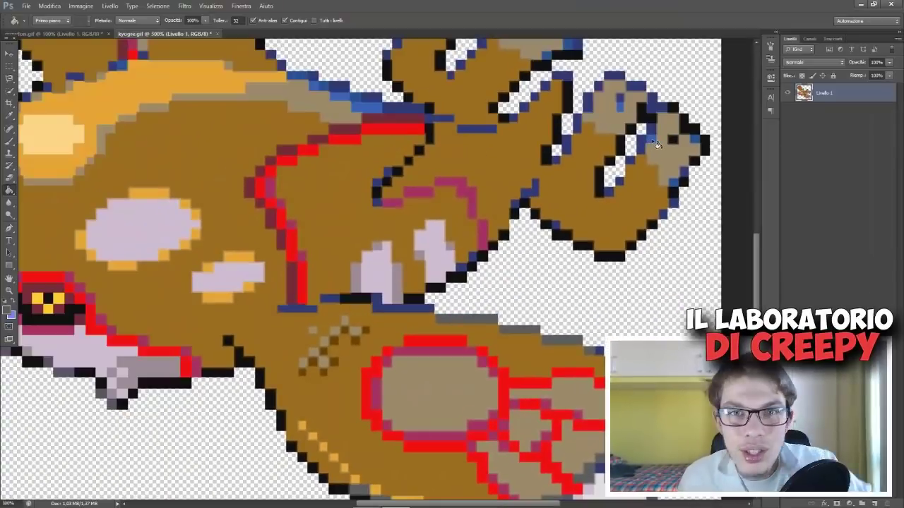
click(650, 140)
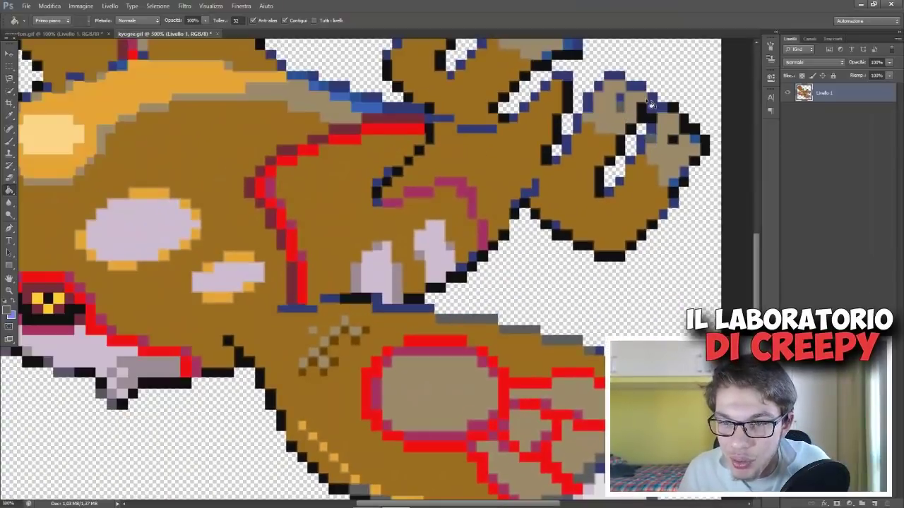
scroll(537, 78, up, 2)
click(444, 56)
scroll(485, 92, up, 1)
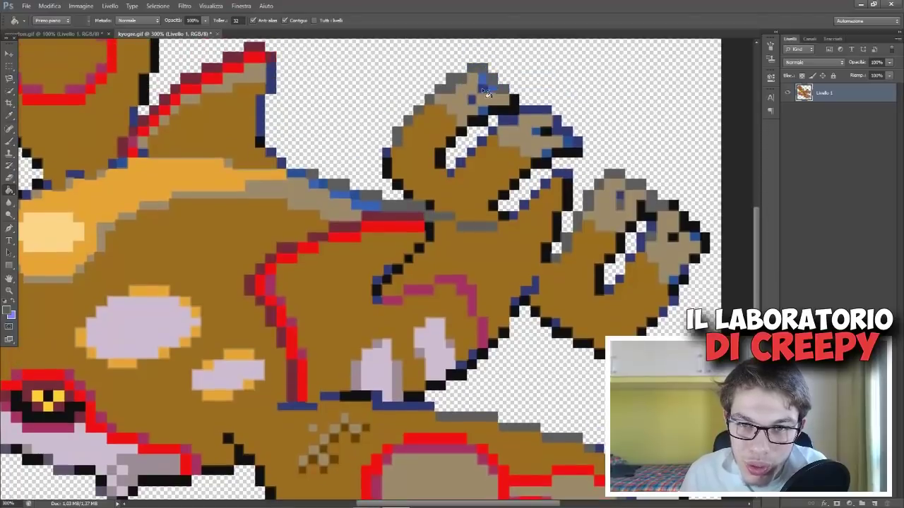
click(538, 110)
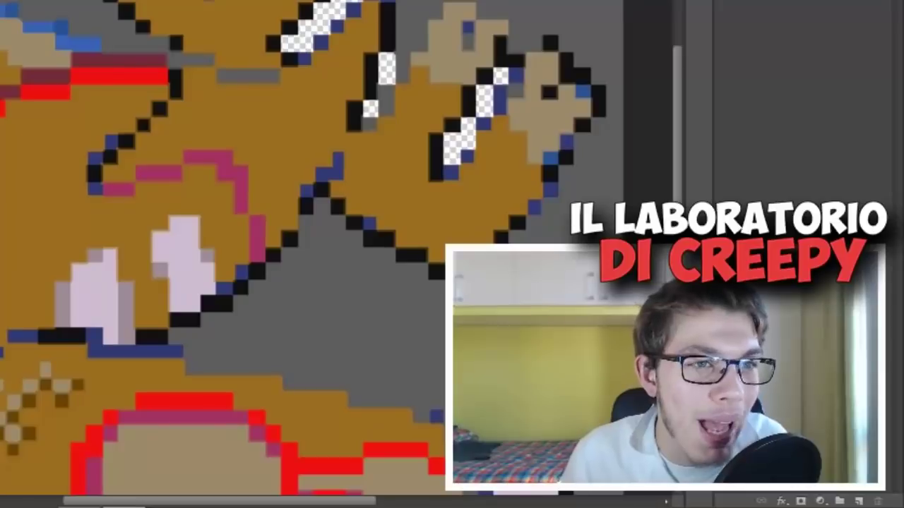
key(ctrl+z)
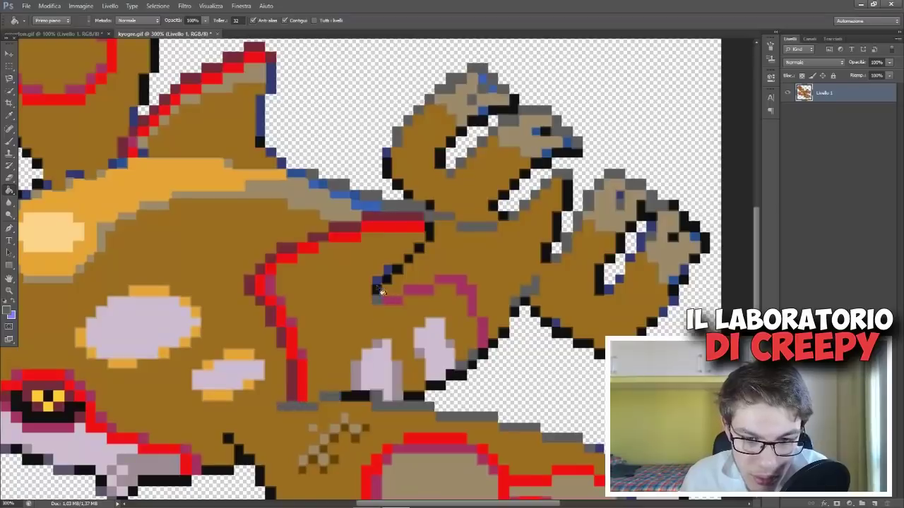
scroll(672, 273, up, 1)
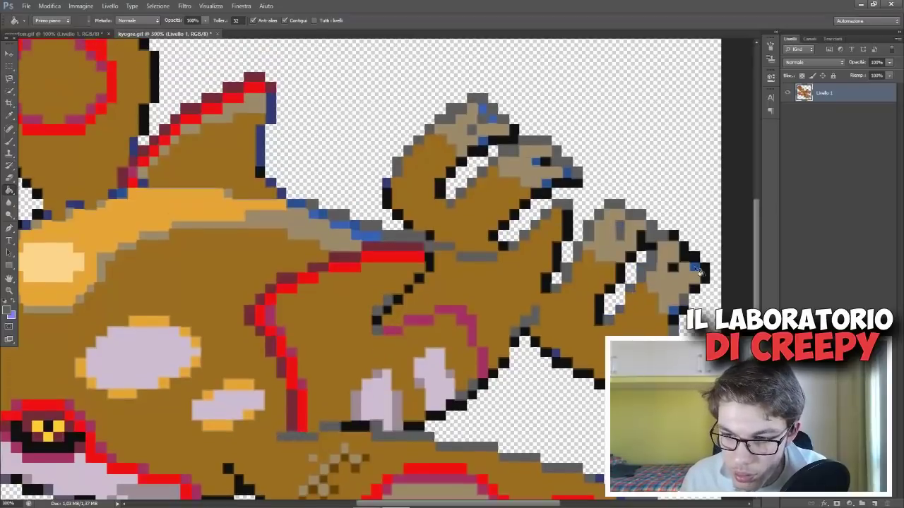
click(699, 271)
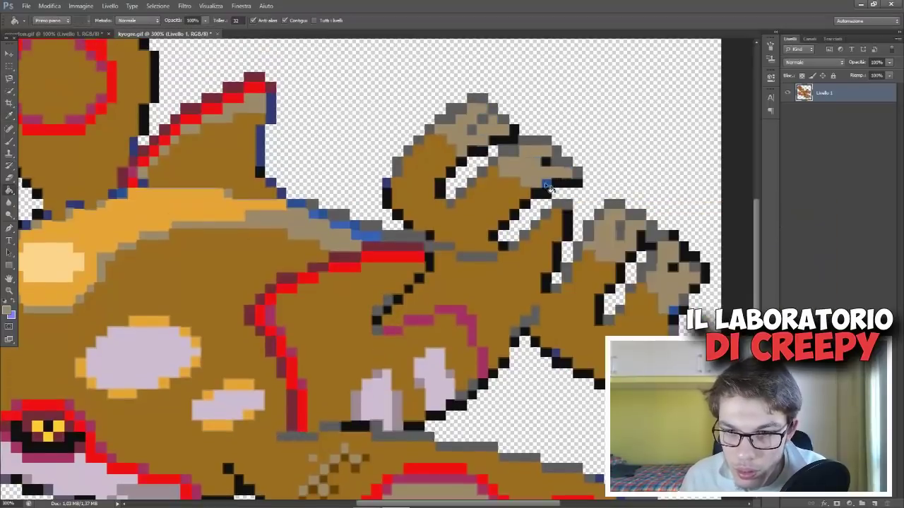
scroll(557, 355, down, 7)
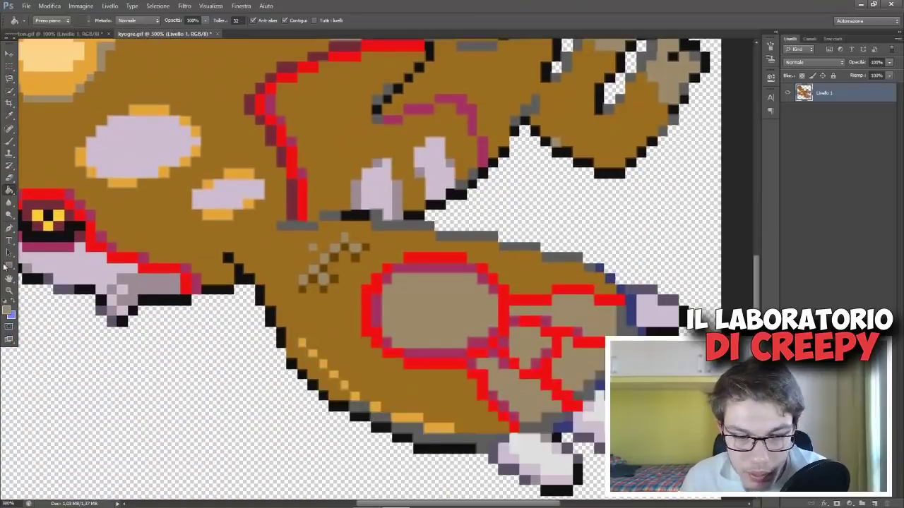
Step: Sample a brown from the sprite and fill the dark blue stray pixels at the upper fin base
click(8, 310)
key(Return)
scroll(338, 240, up, 8)
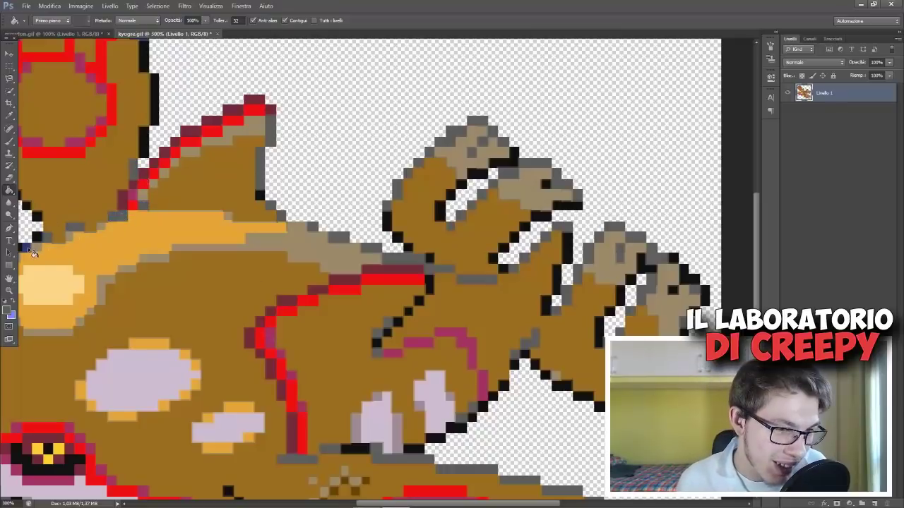
click(47, 237)
click(27, 248)
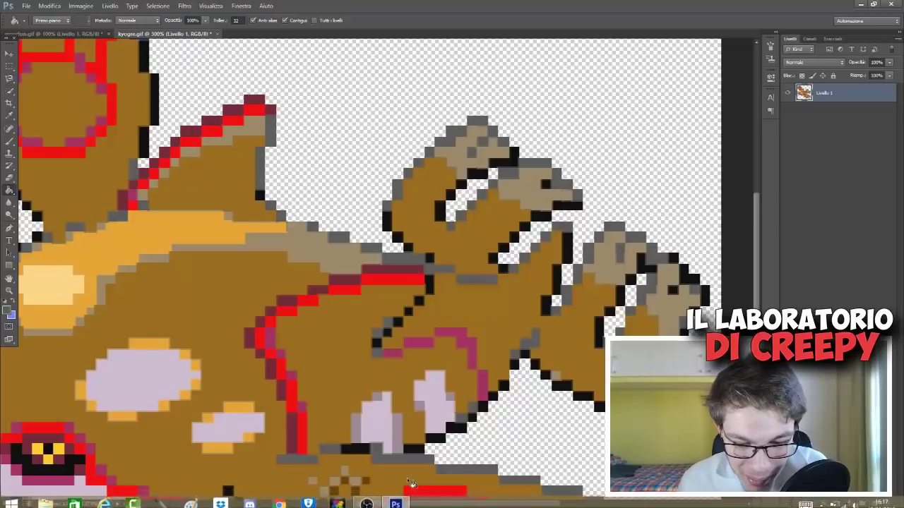
scroll(303, 285, left, 10)
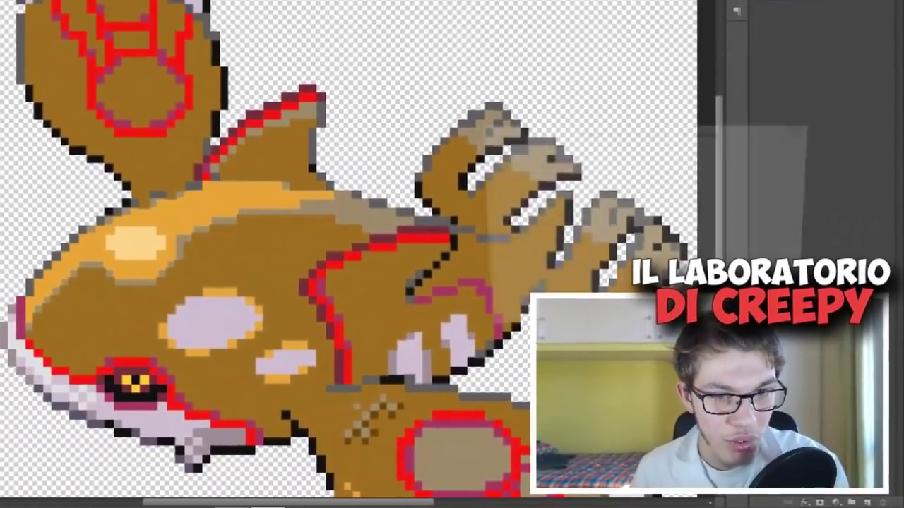
Step: Set the foreground colour to a teal blue in the Color Picker
click(589, 148)
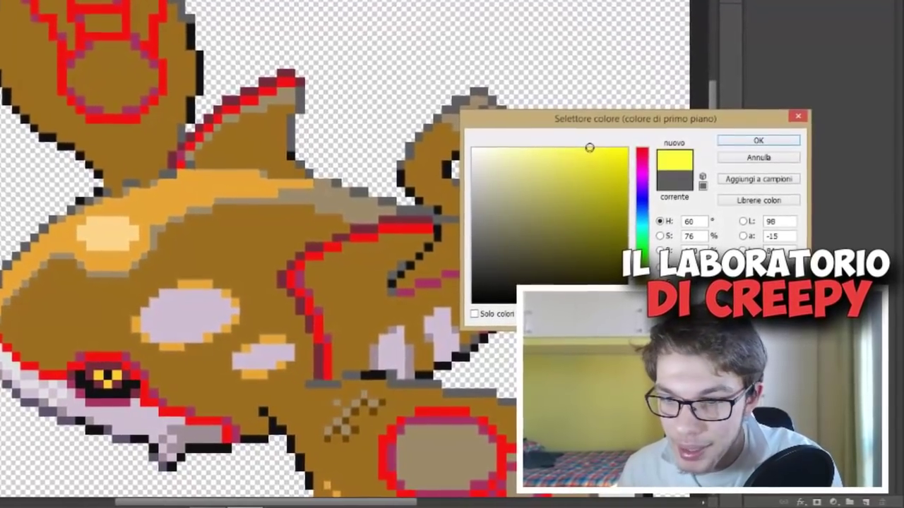
click(517, 151)
click(625, 262)
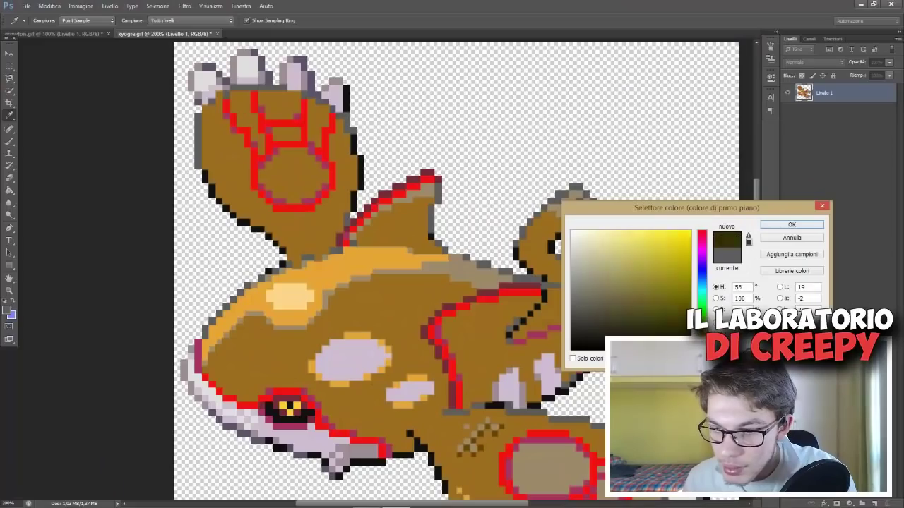
mouse_move(701, 331)
mouse_down()
mouse_move(704, 242)
mouse_move(699, 290)
mouse_up()
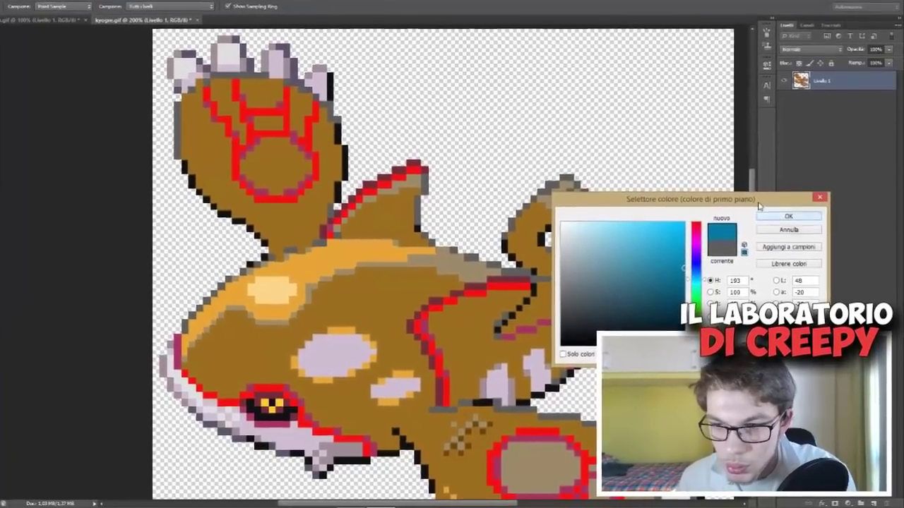
click(792, 225)
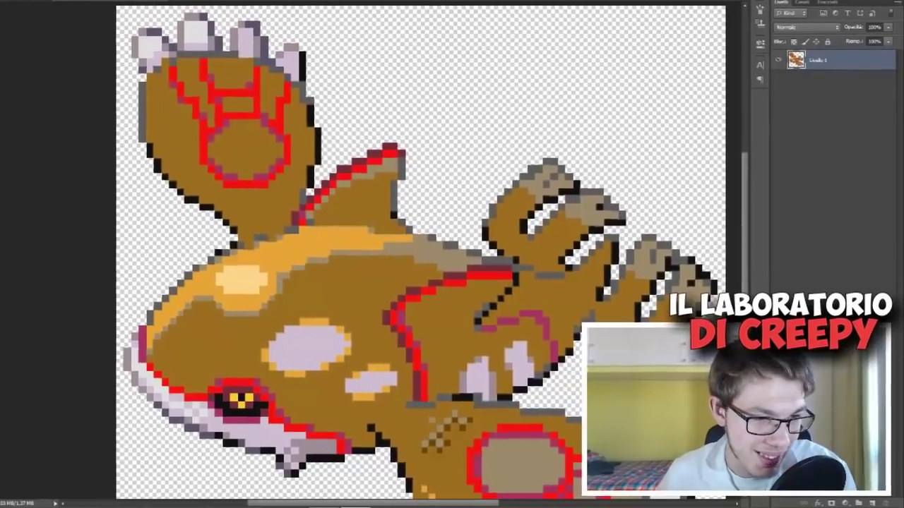
Step: Recolour the red outlines on Kyogre's hand and body blue
click(304, 210)
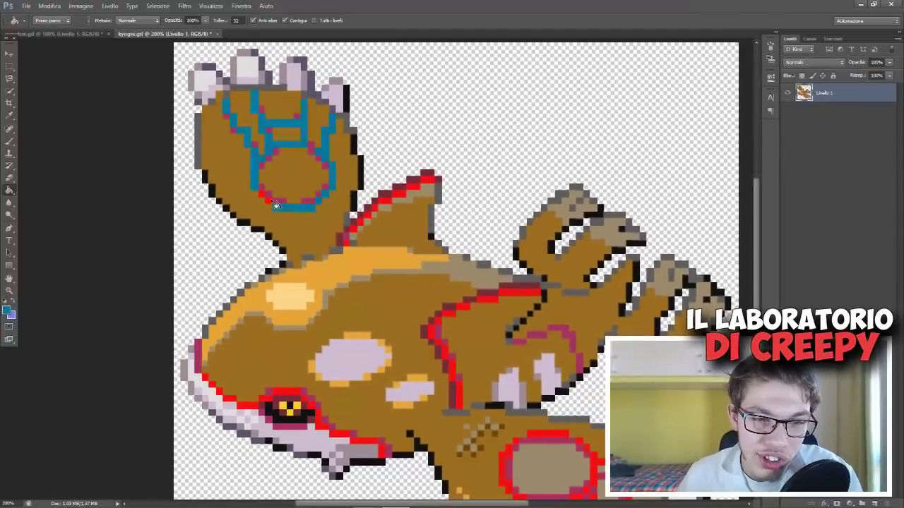
click(272, 204)
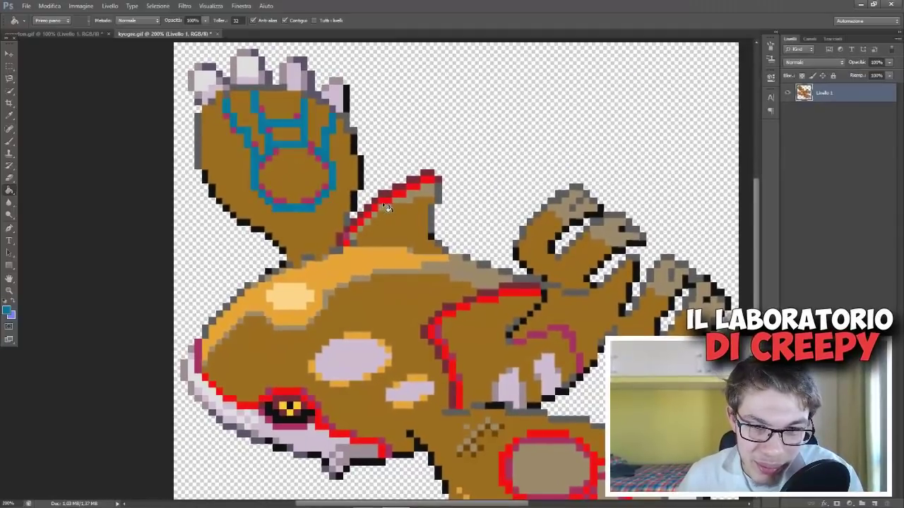
click(352, 246)
scroll(353, 246, down, 2)
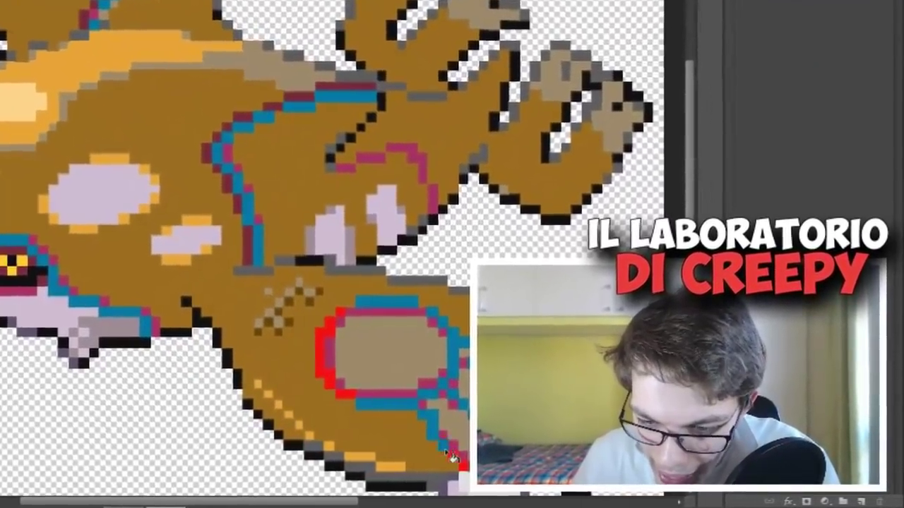
click(592, 413)
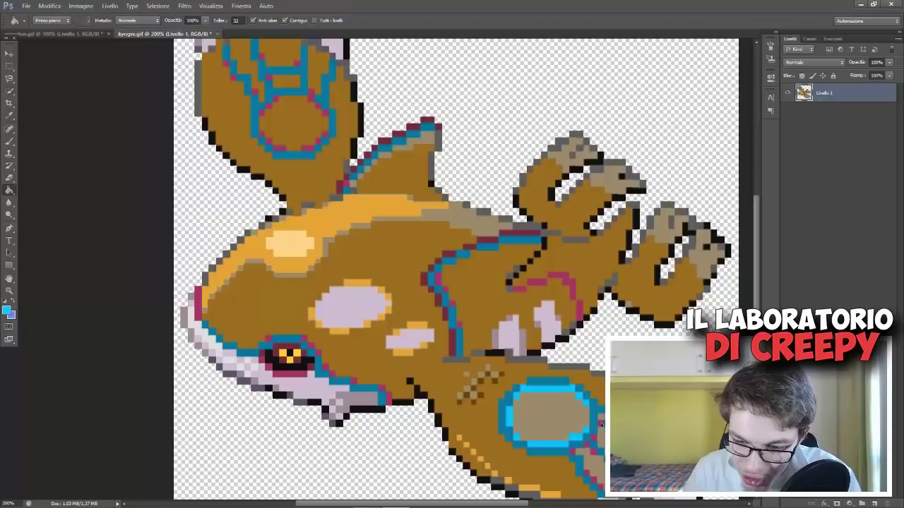
click(70, 5)
Step: Recolour the remaining red segments of the hand oval's outline blue
scroll(393, 439, up, 2)
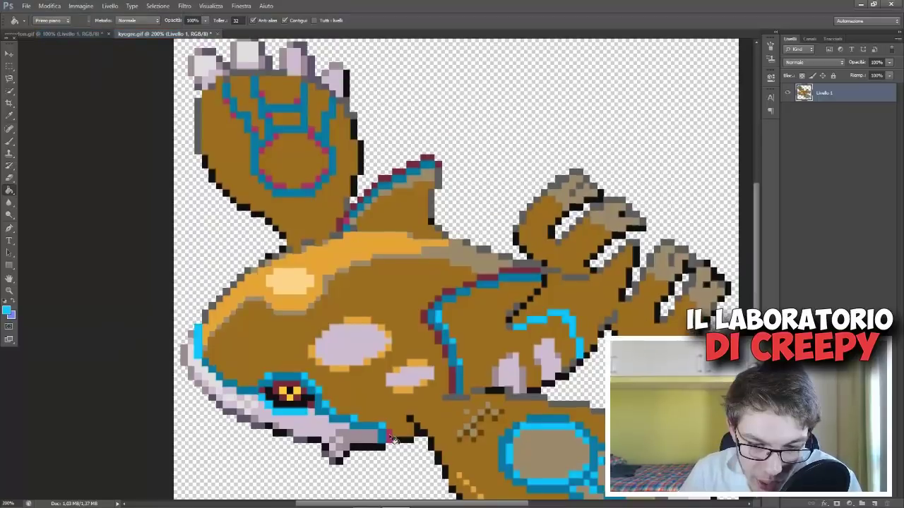
scroll(409, 424, up, 3)
scroll(377, 377, up, 2)
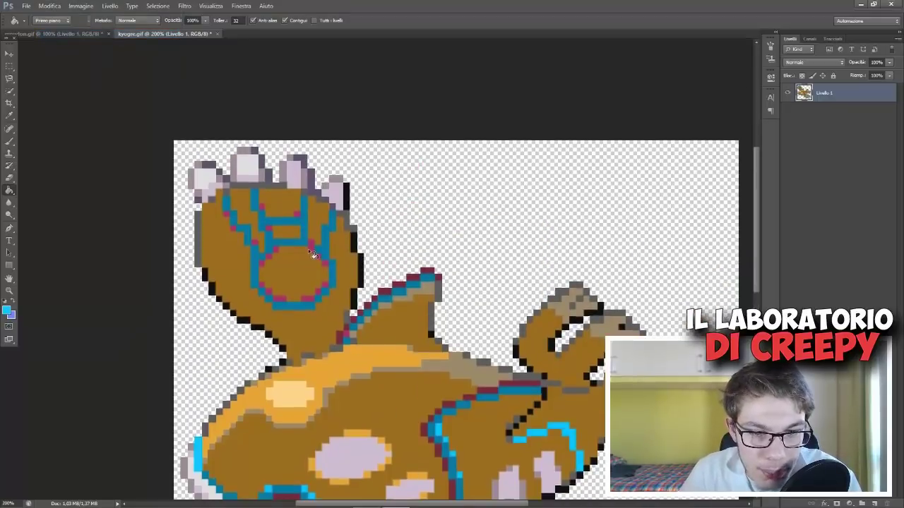
click(264, 261)
click(257, 243)
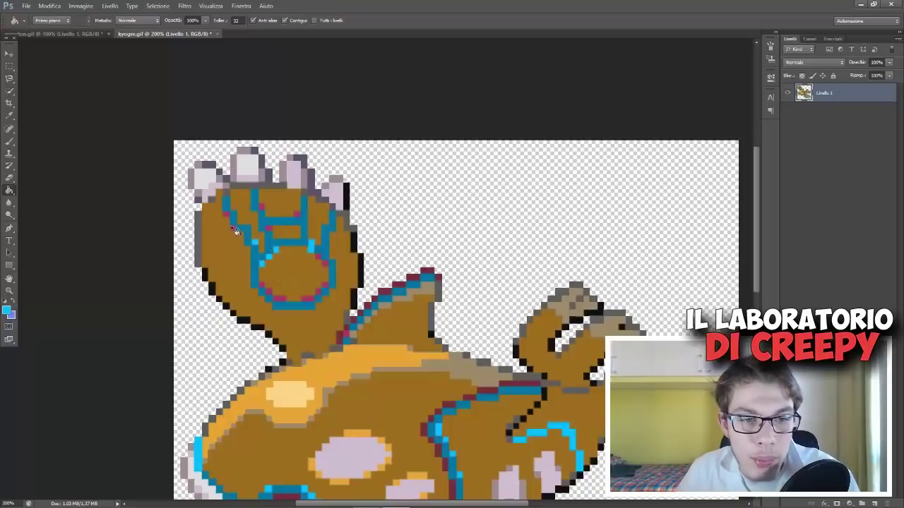
click(235, 227)
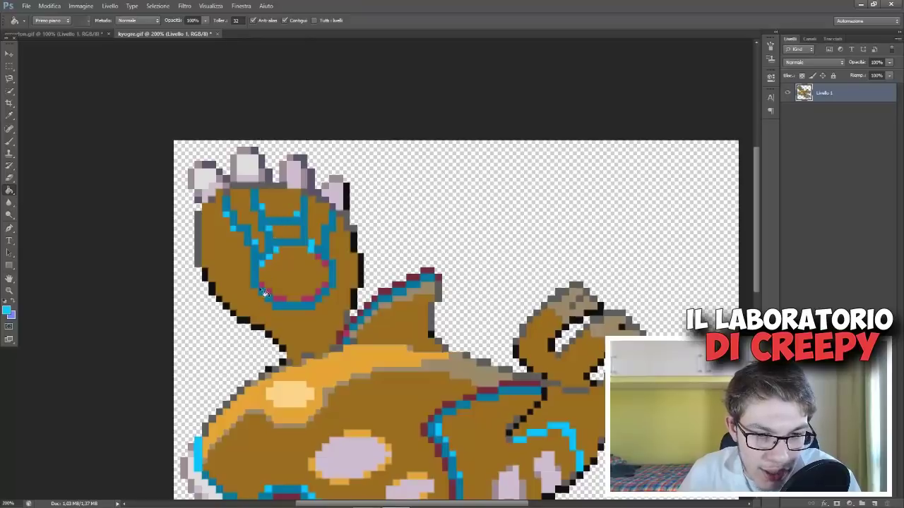
click(307, 300)
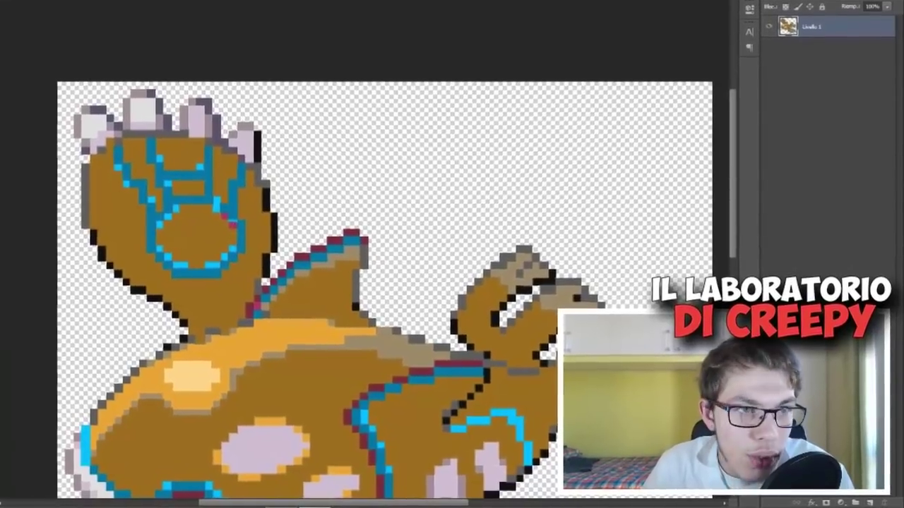
click(49, 6)
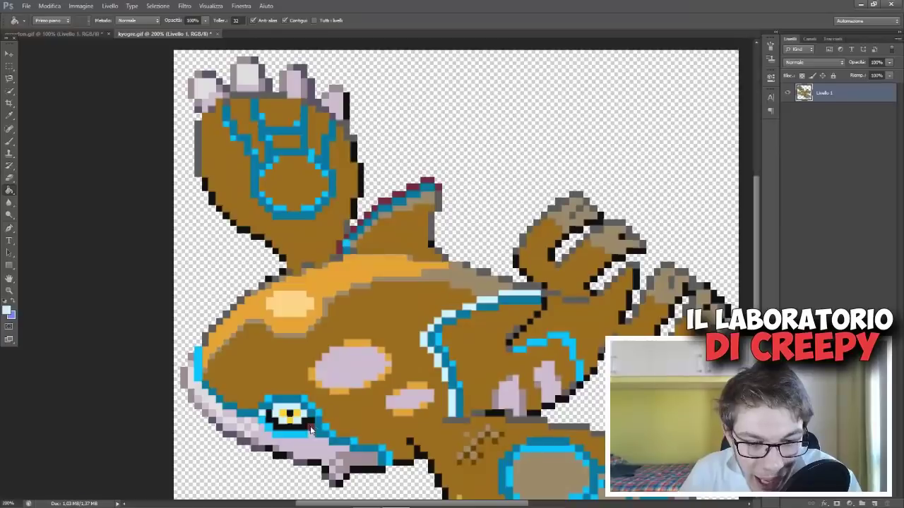
scroll(319, 270, up, 3)
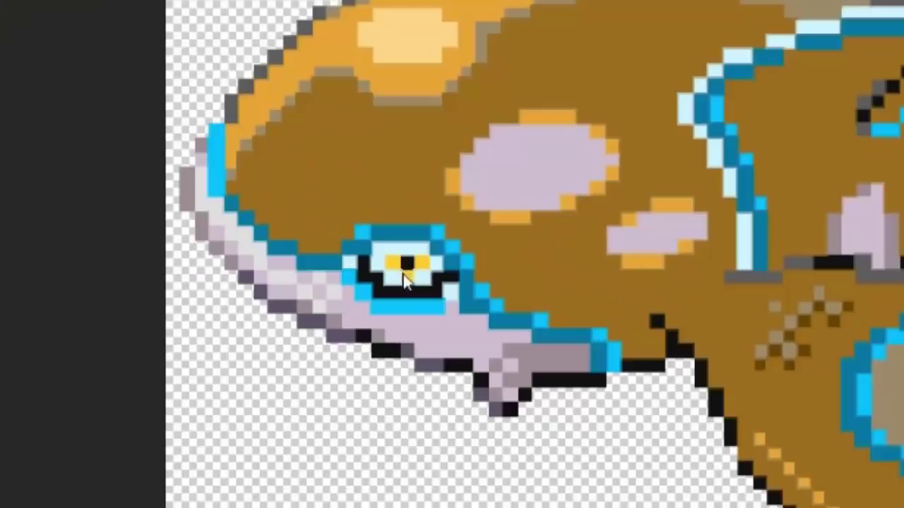
Step: Fill Kyogre's eye green with the Paint Bucket
click(288, 466)
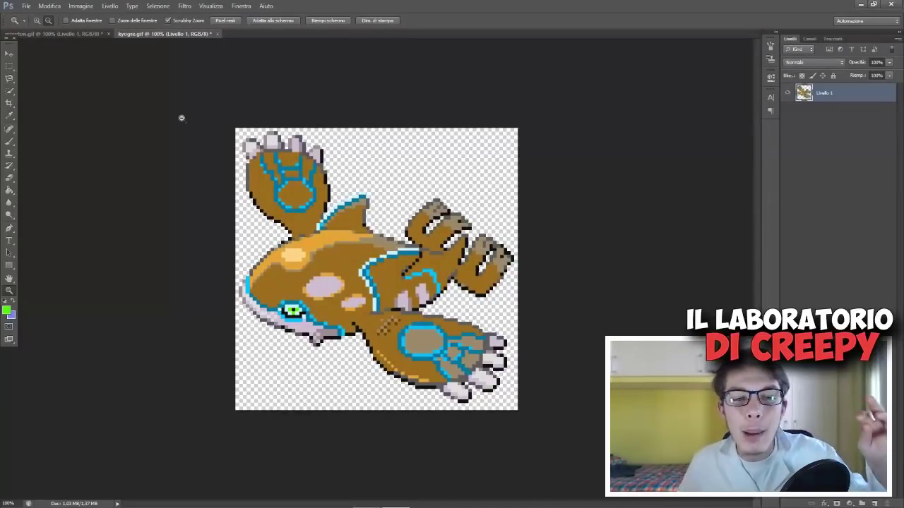
Step: Save the recoloured Kyogre with Save As, then bring up the Open dialog
click(26, 6)
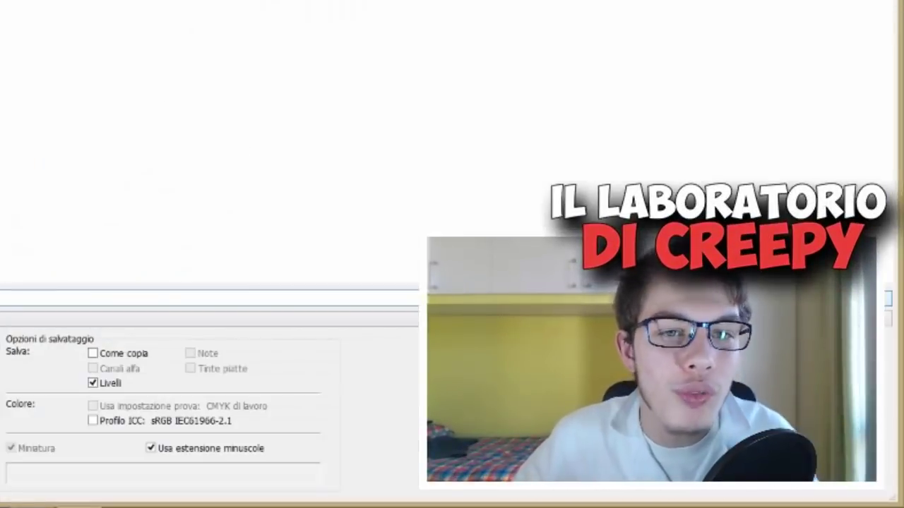
key(Return)
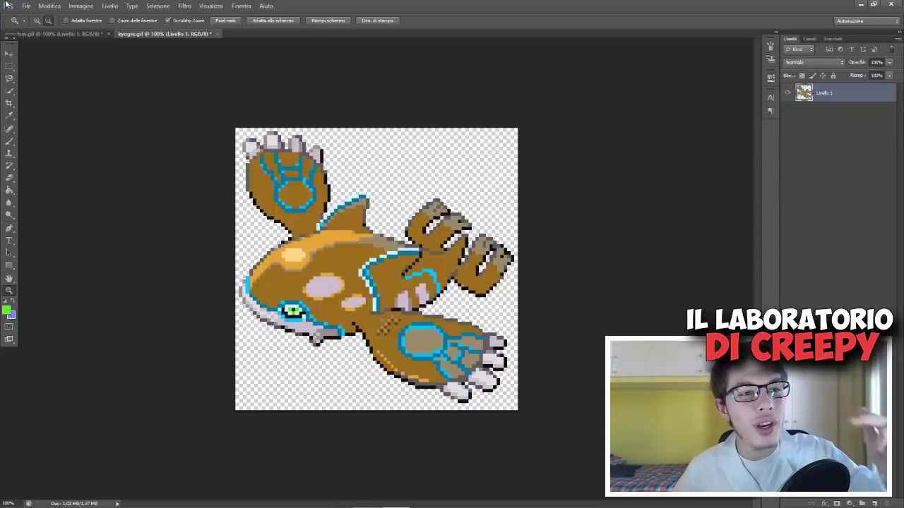
click(26, 6)
click(31, 26)
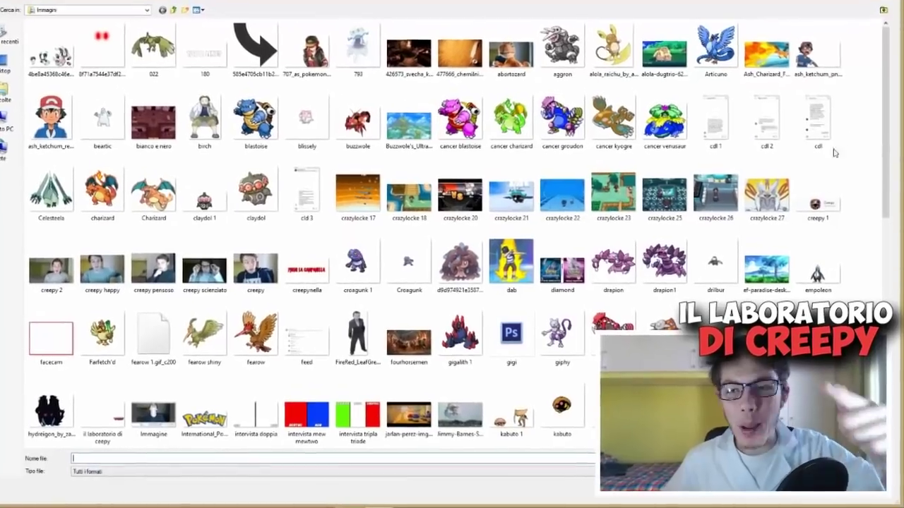
Step: Open rayquaza.gif from the Immagini folder
scroll(872, 233, down, 3)
scroll(872, 233, down, 10)
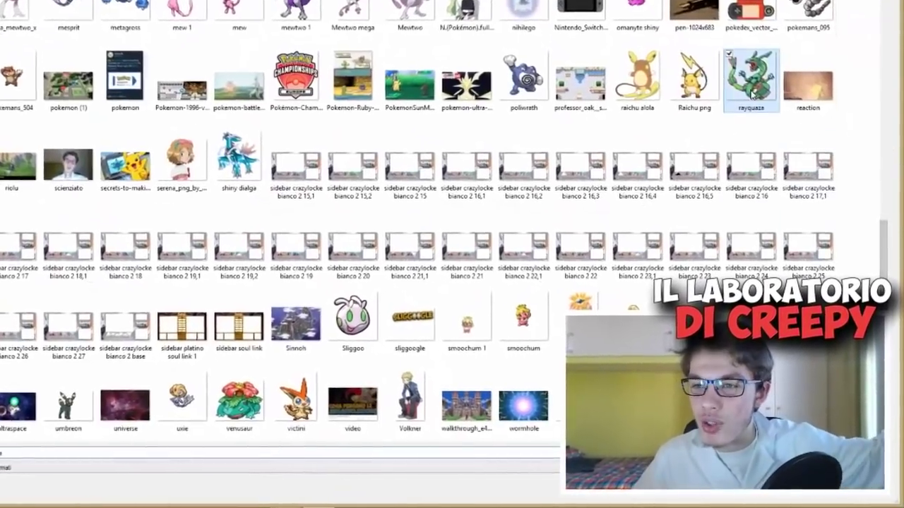
double_click(751, 83)
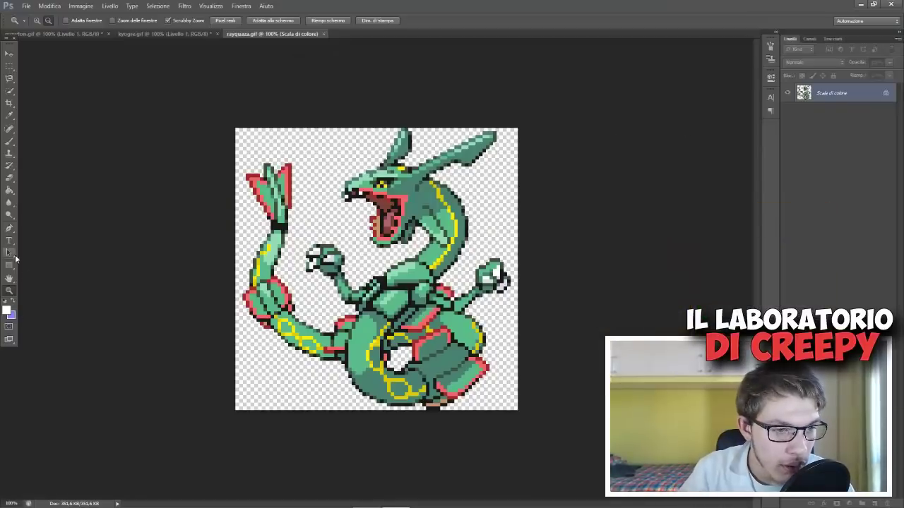
Step: Fill Rayquaza's light-green head, neck and belly highlights white, undoing one misplaced fill
click(9, 190)
click(462, 224)
click(49, 5)
click(63, 15)
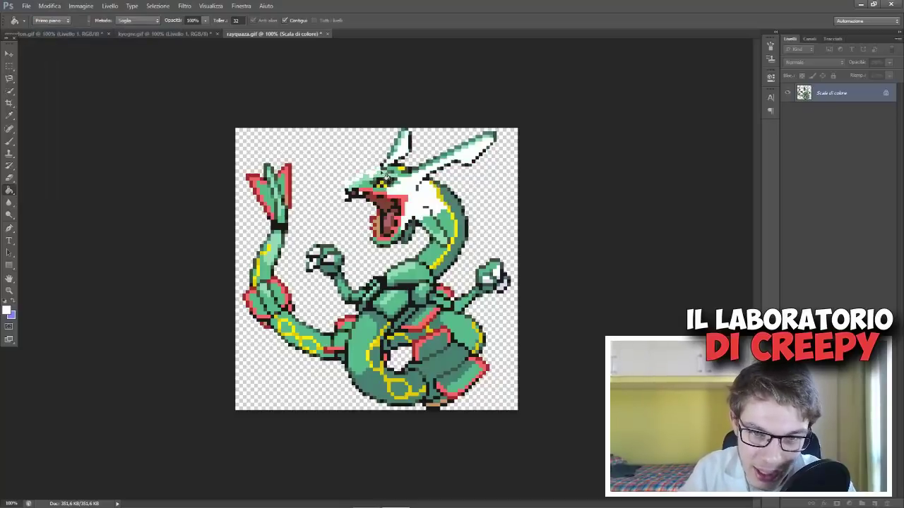
click(454, 211)
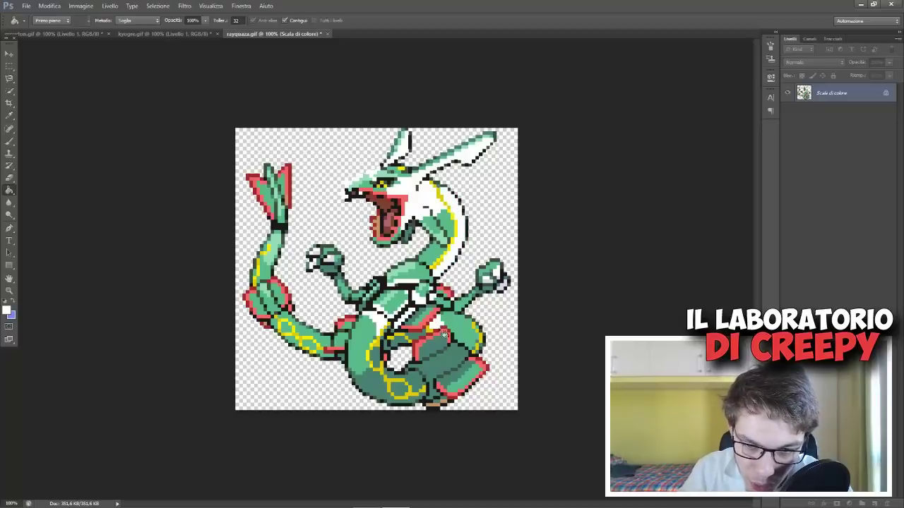
click(445, 336)
click(449, 367)
click(379, 390)
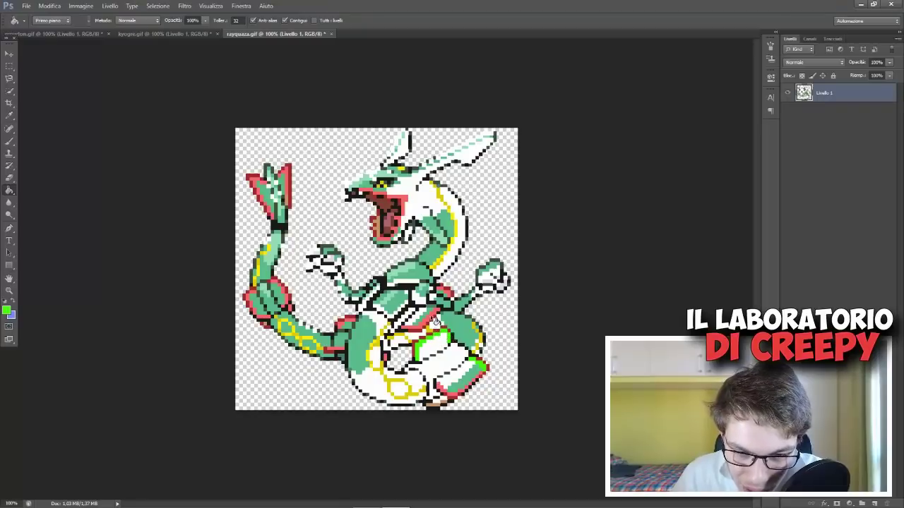
Step: Recolour Rayquaza's red outlines on belly, mouth, tail and wing bright green
click(432, 319)
click(387, 237)
click(256, 311)
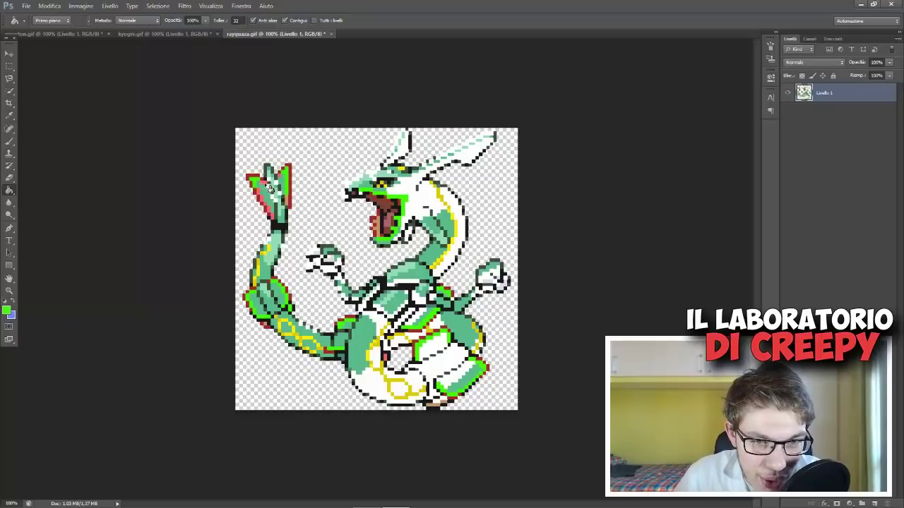
click(284, 181)
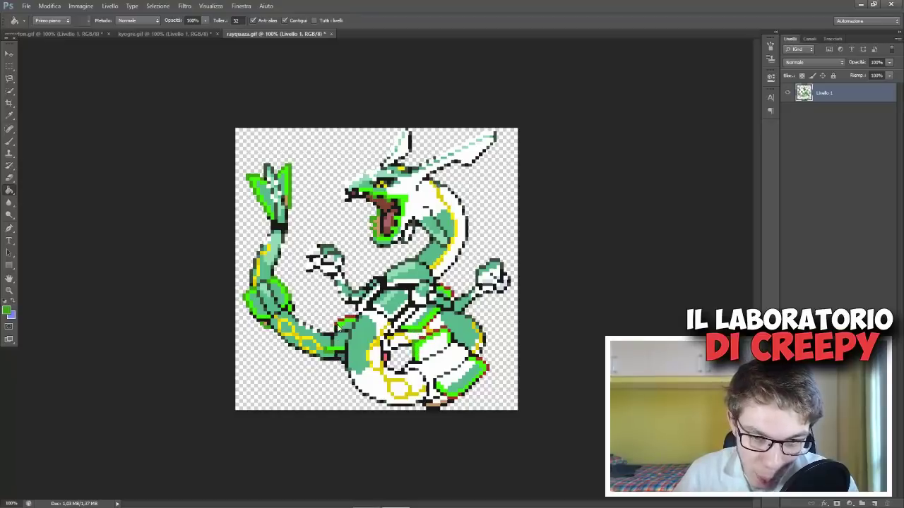
click(49, 6)
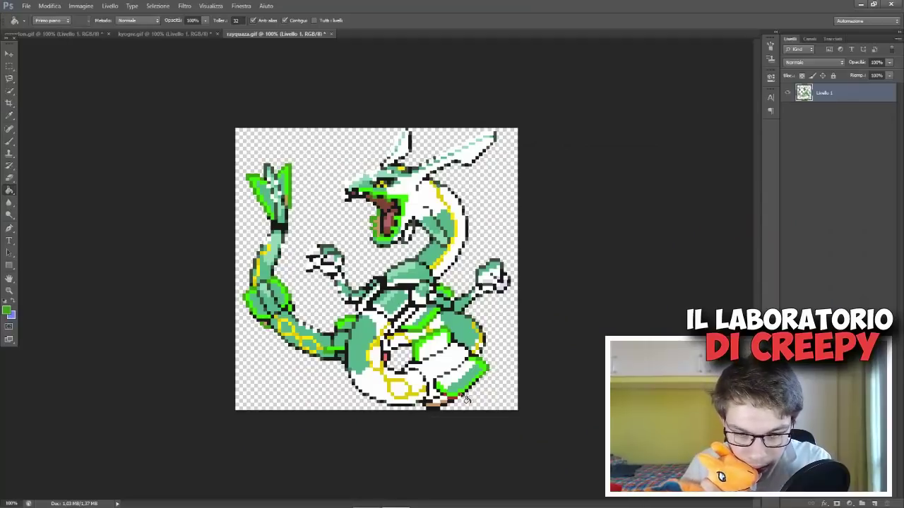
Step: Pick a pale mint green and fill Rayquaza's darker green body areas
click(7, 310)
click(776, 220)
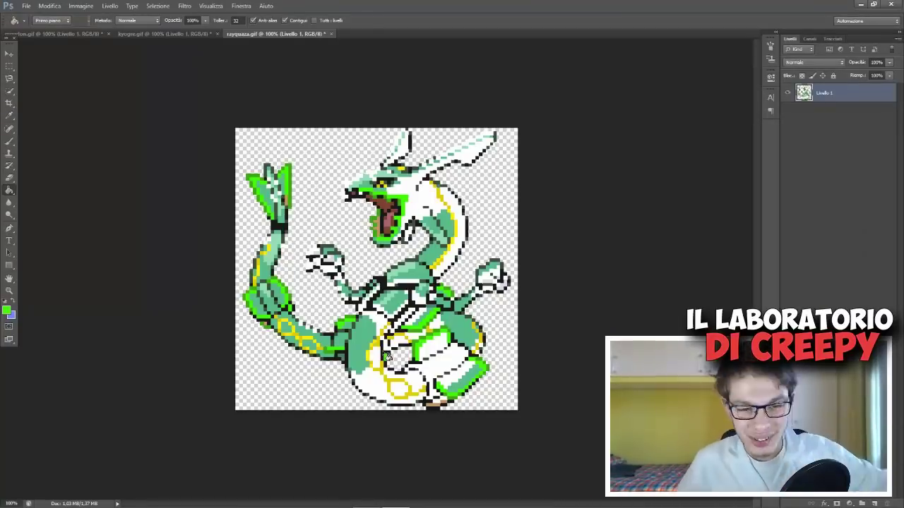
click(7, 311)
click(786, 224)
click(441, 233)
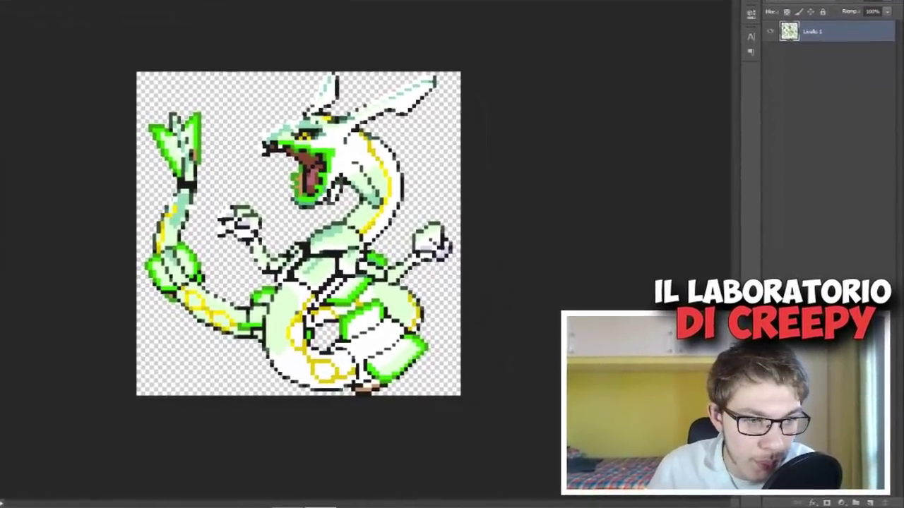
click(41, 246)
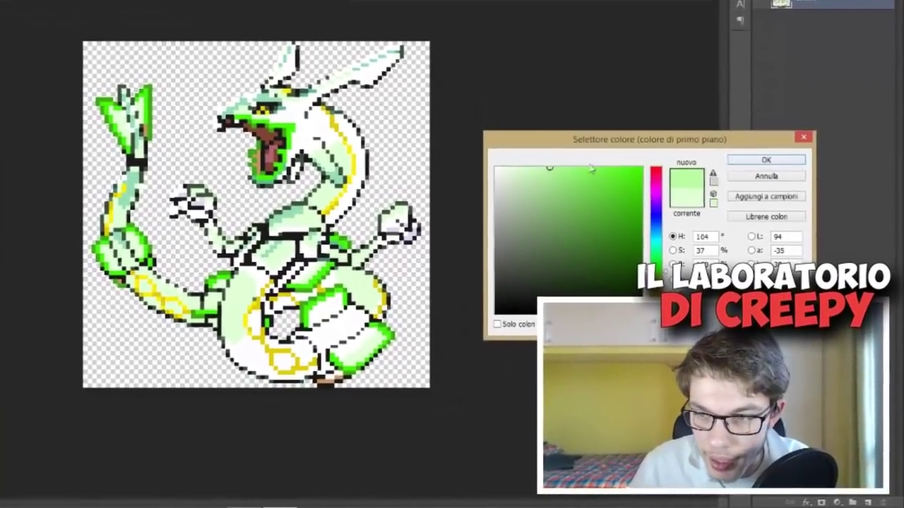
key(Return)
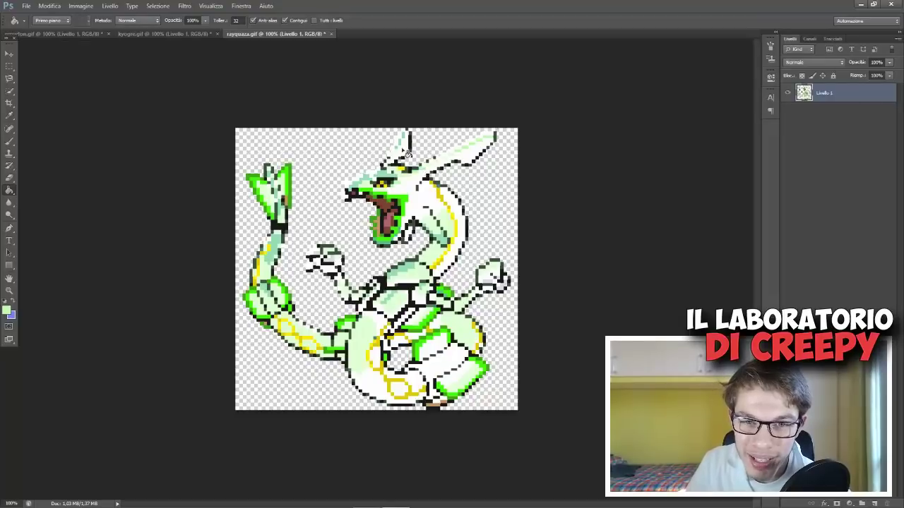
Step: Fill the area near Rayquaza's head with a darker green
click(7, 309)
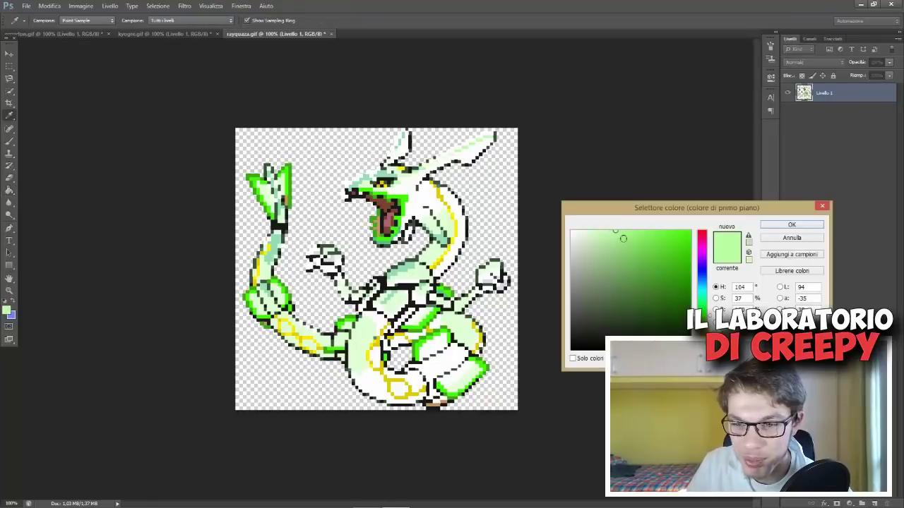
click(773, 224)
key(g)
click(369, 183)
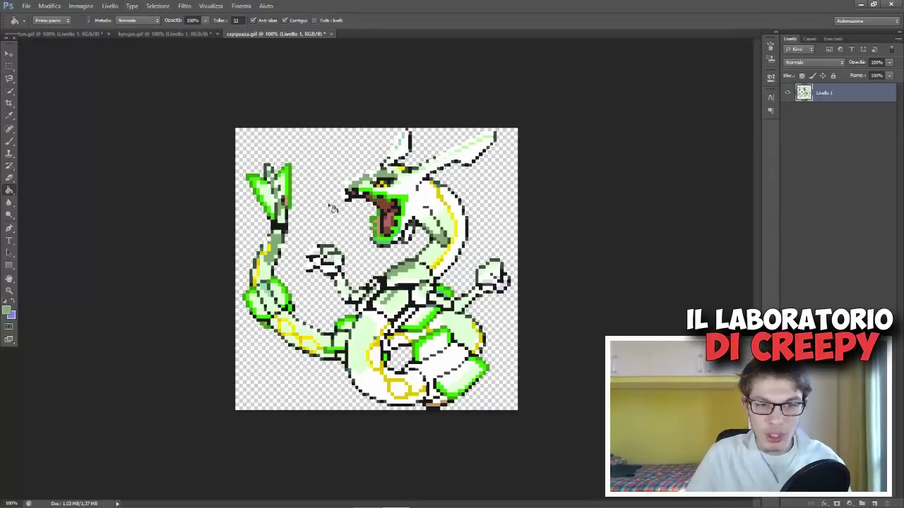
Step: Paint the yellow neck outline and part of the tail ring red
click(10, 314)
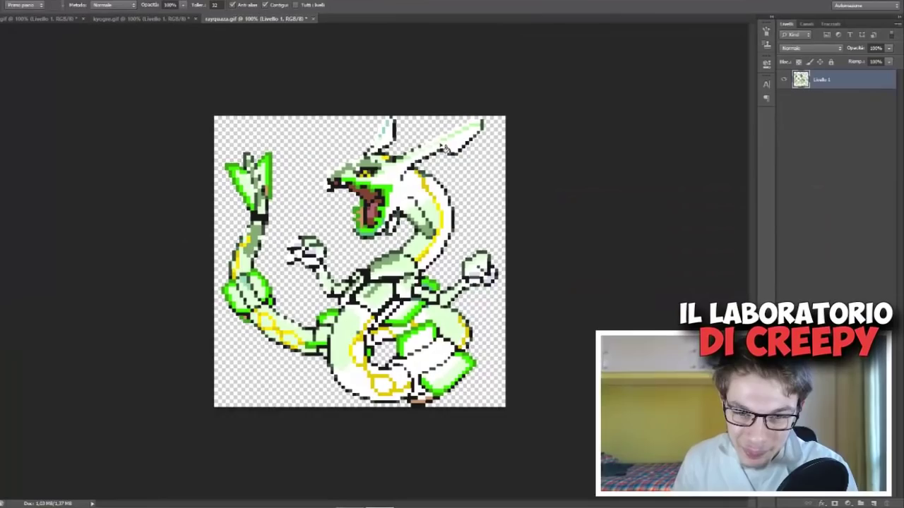
click(422, 195)
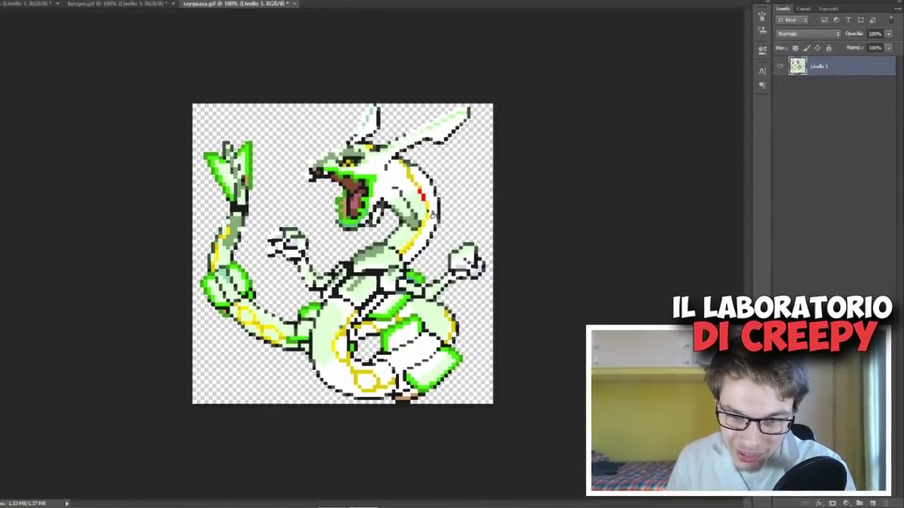
drag(423, 203, 416, 235)
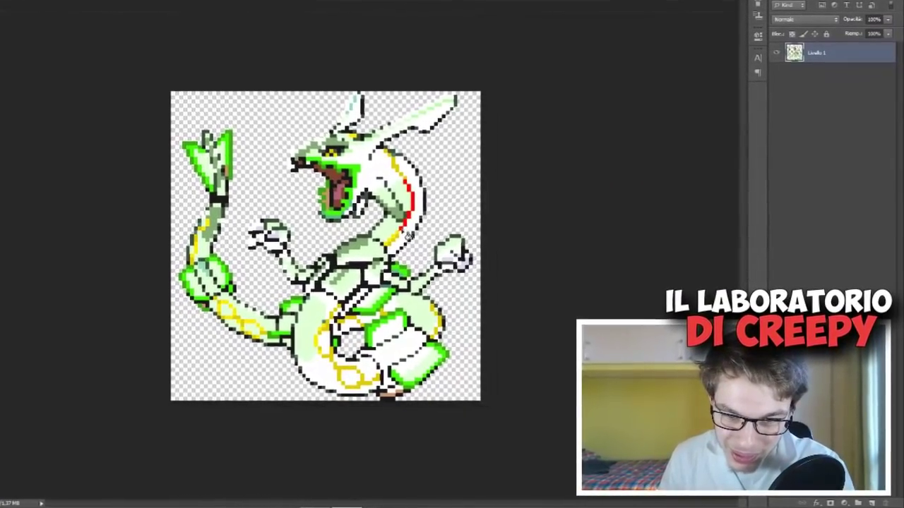
drag(284, 326, 305, 349)
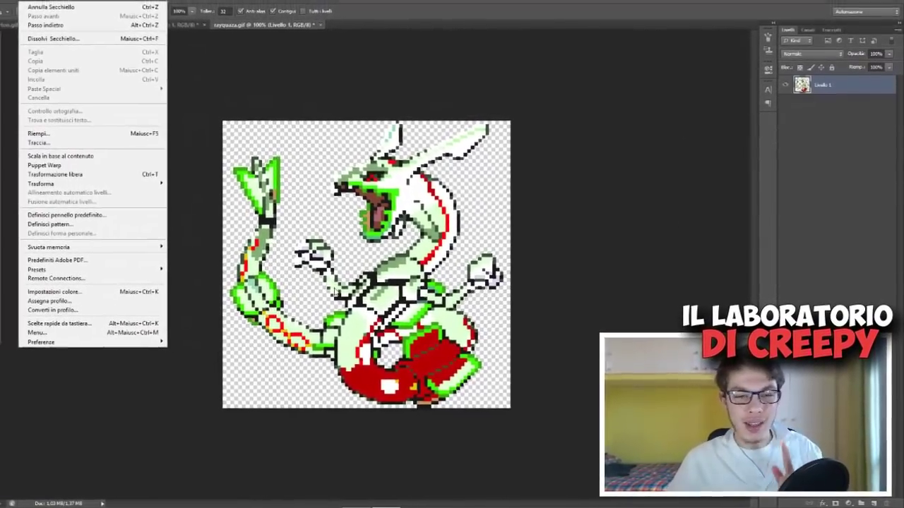
Step: Dismiss the Edit menu and change the foreground colour to blue at hue 250
key(Escape)
click(6, 309)
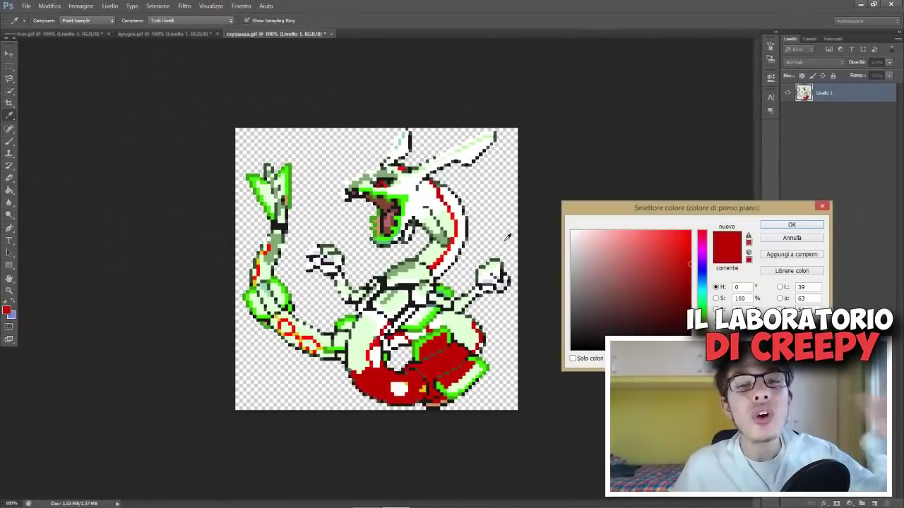
click(699, 270)
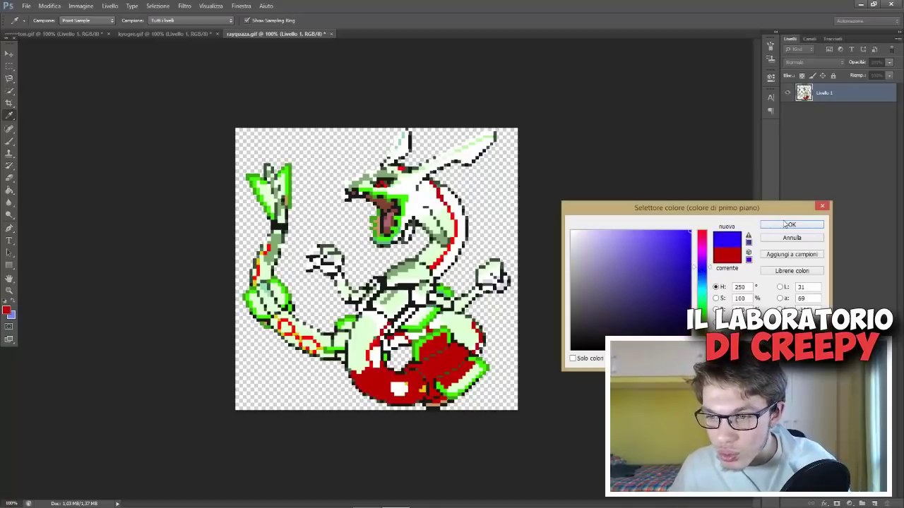